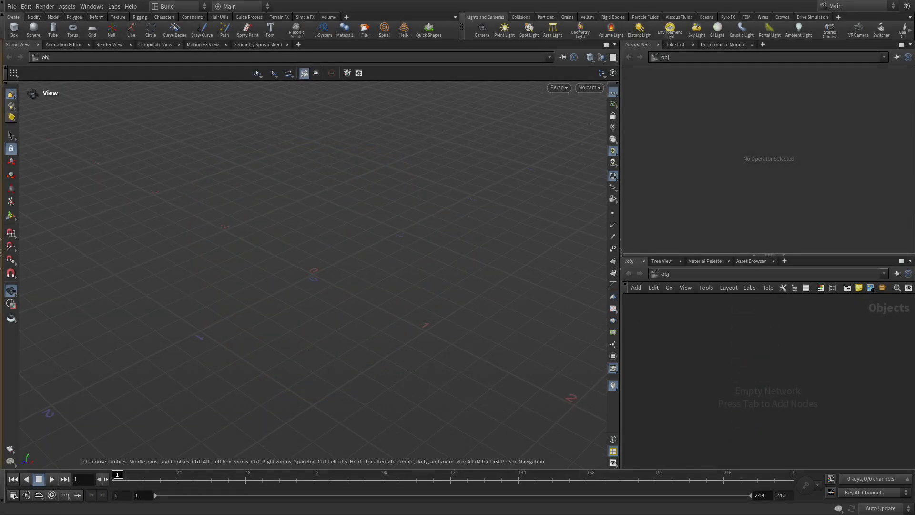
Create a new project named overview_lesson with the default project path and folders.
click(15, 7)
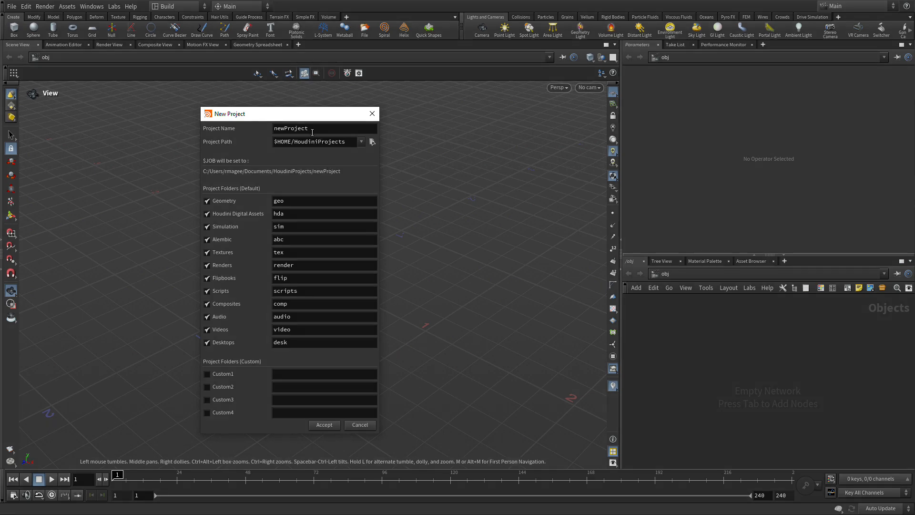
double_click(297, 129)
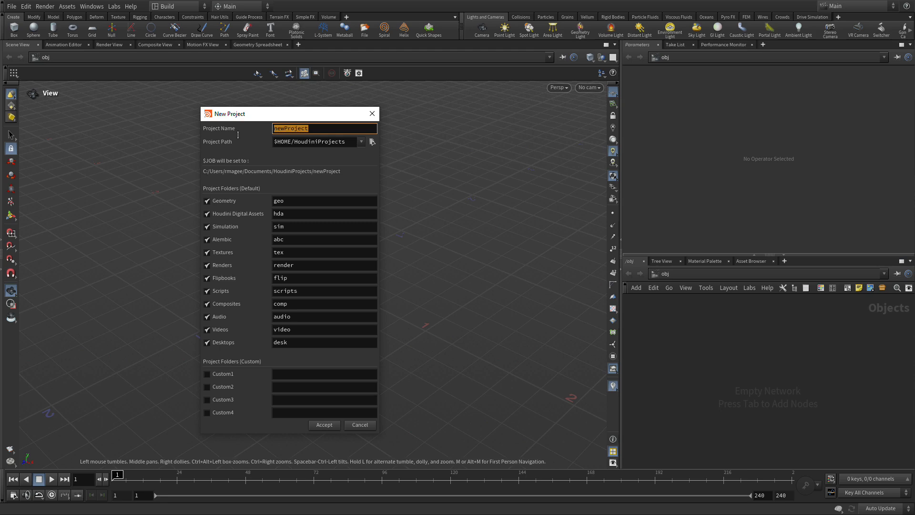
text(overview_lesson)
key(Return)
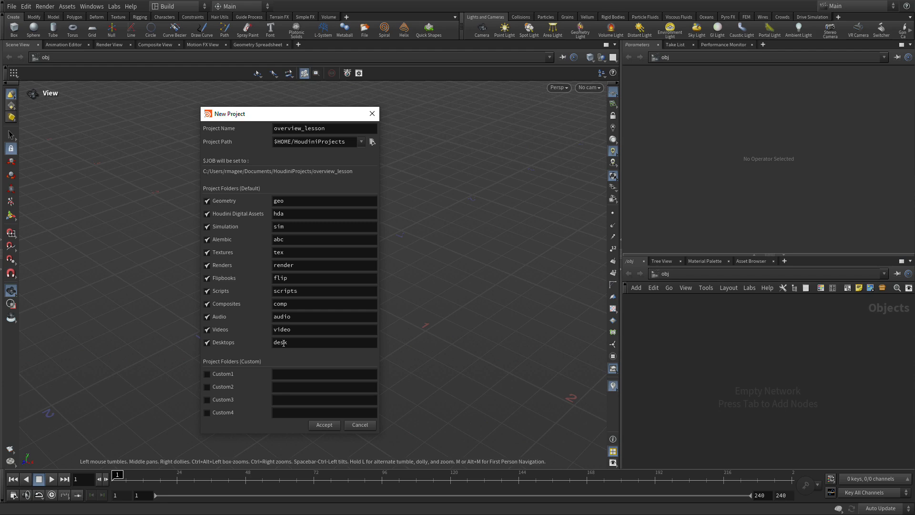
click(331, 425)
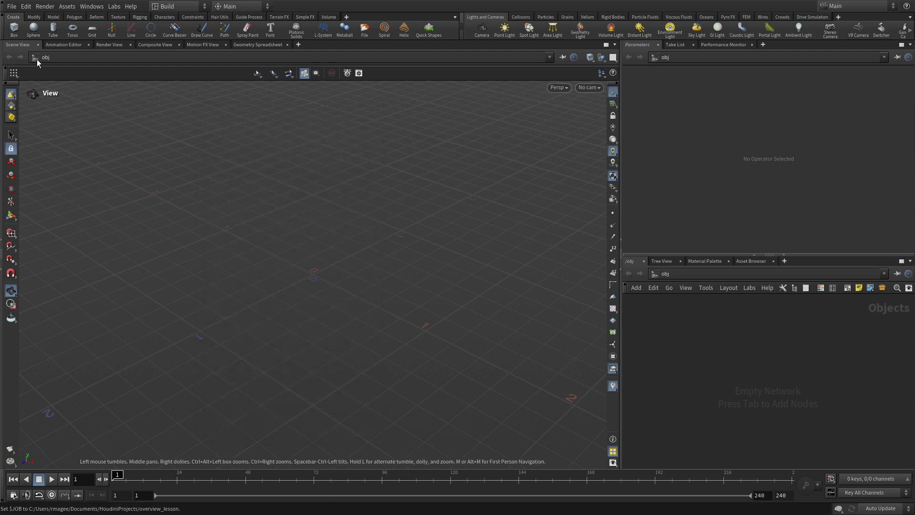
Save the scene as gumballs_01 in the project's $JOB folder.
click(12, 6)
click(34, 77)
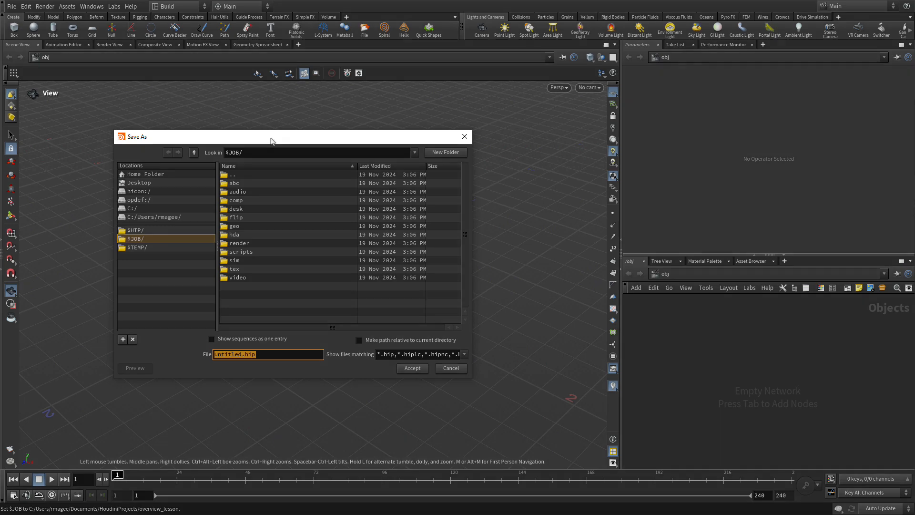
click(235, 354)
drag(241, 354, 194, 360)
text(gumballs_01)
key(Return)
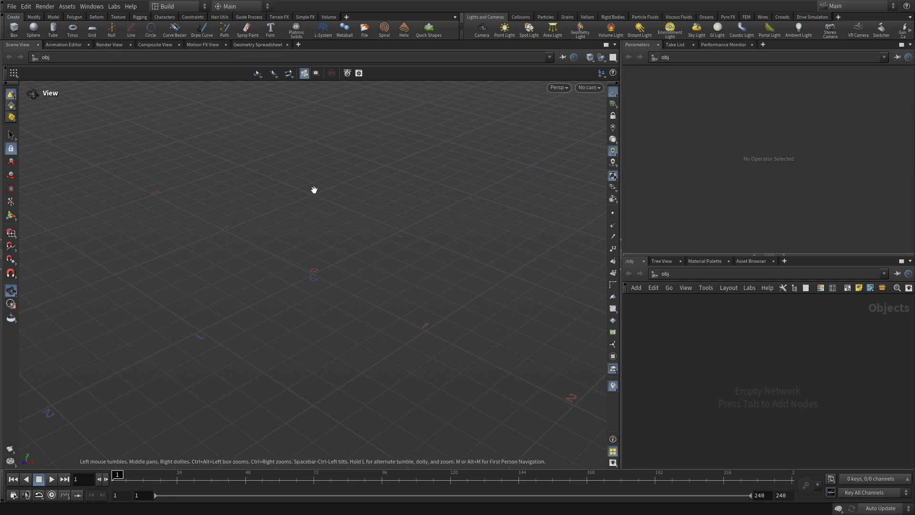
Create a Tube primitive at the origin of the scene.
key(c)
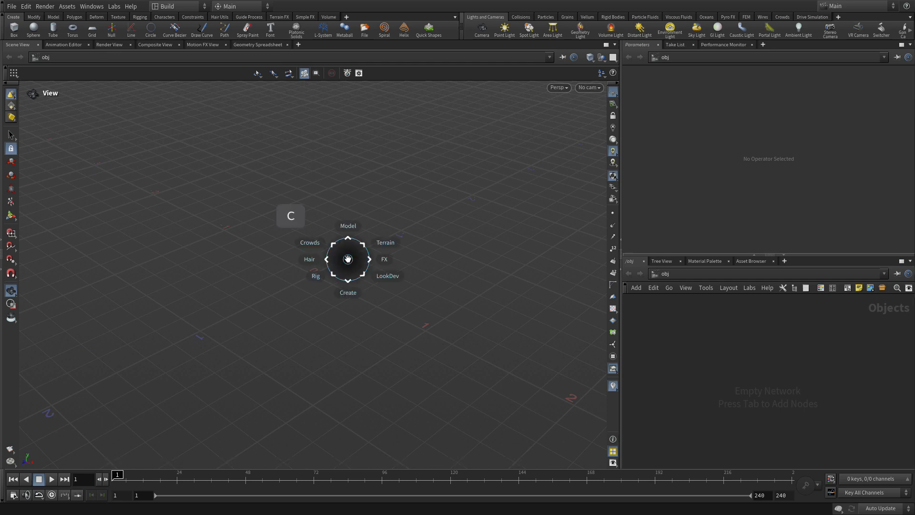
mouse_move(348, 259)
mouse_down()
mouse_move(336, 204)
mouse_move(395, 256)
mouse_move(354, 254)
mouse_move(391, 245)
mouse_up()
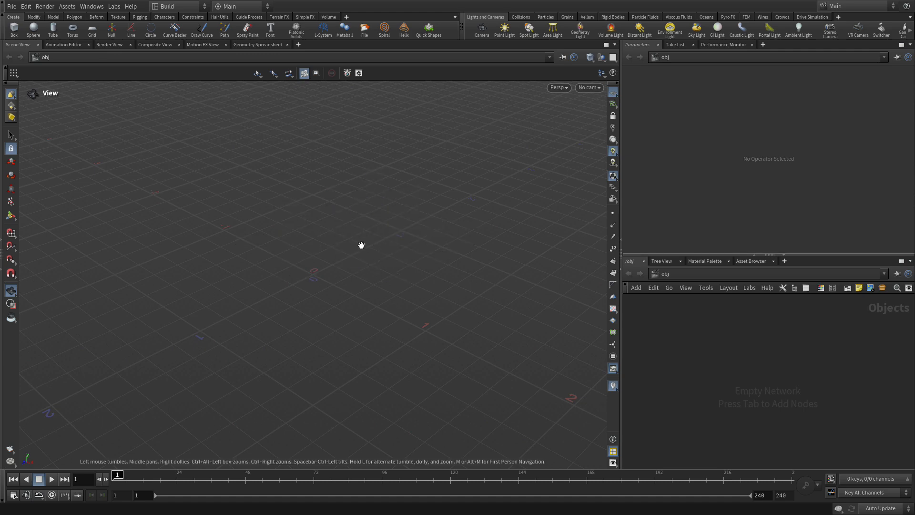
key(c)
click(358, 275)
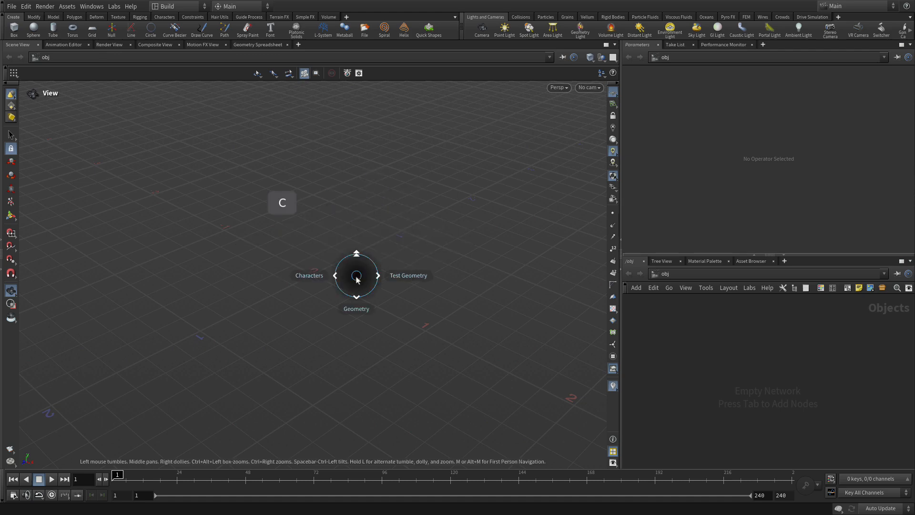
click(359, 305)
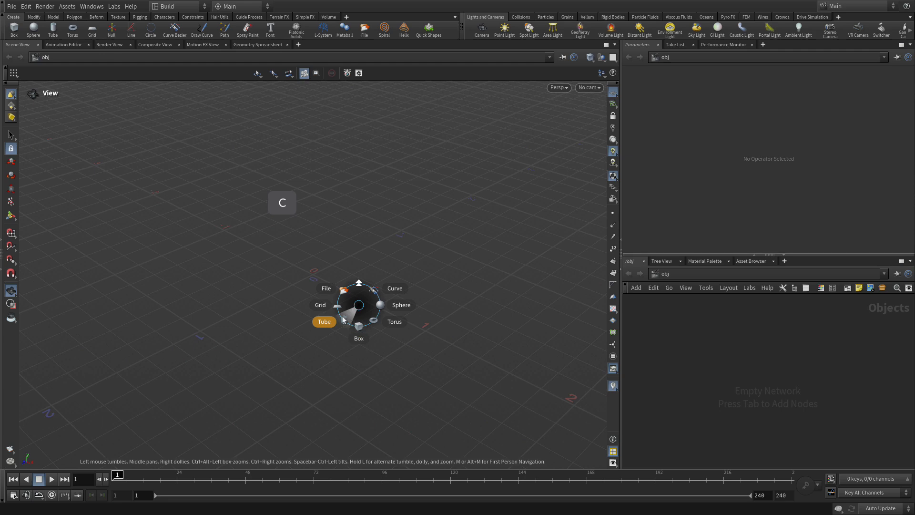
click(343, 319)
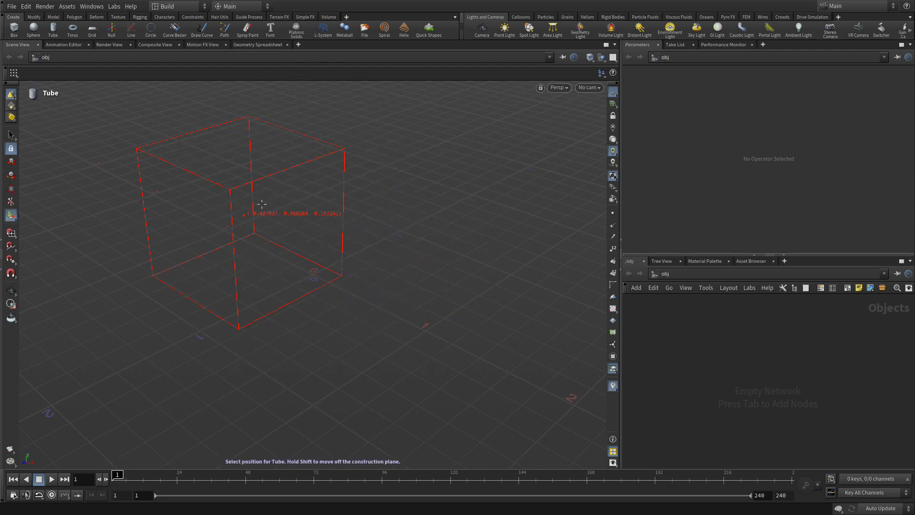
key(Return)
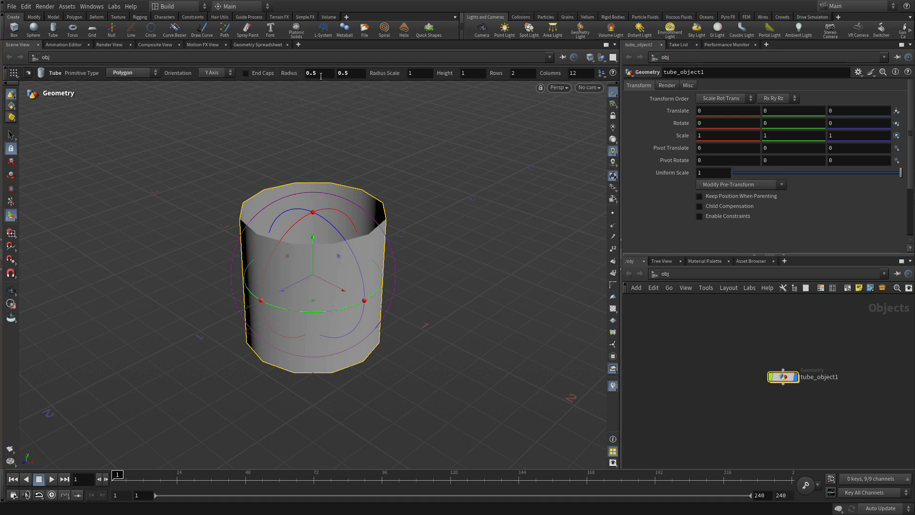
Set the tube's first radius to 0.7 and its height to 1.5.
click(316, 74)
text(.7)
key(Tab)
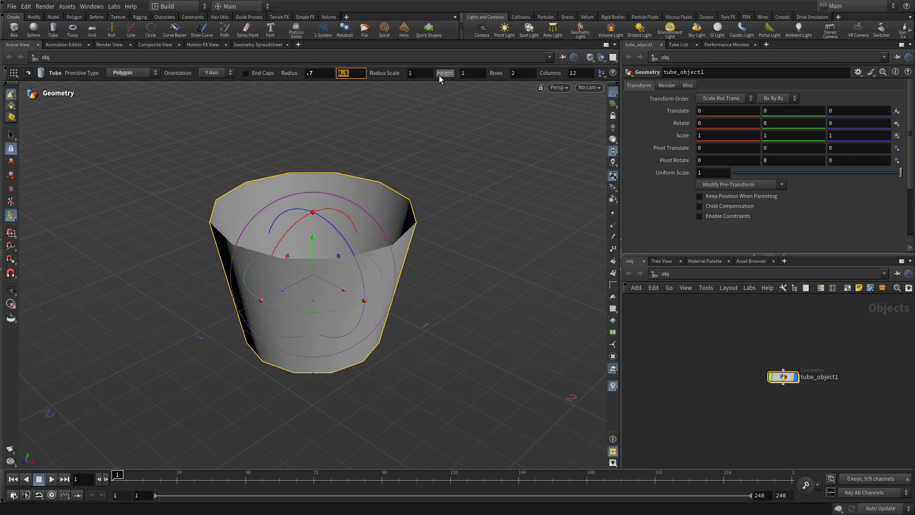
click(465, 73)
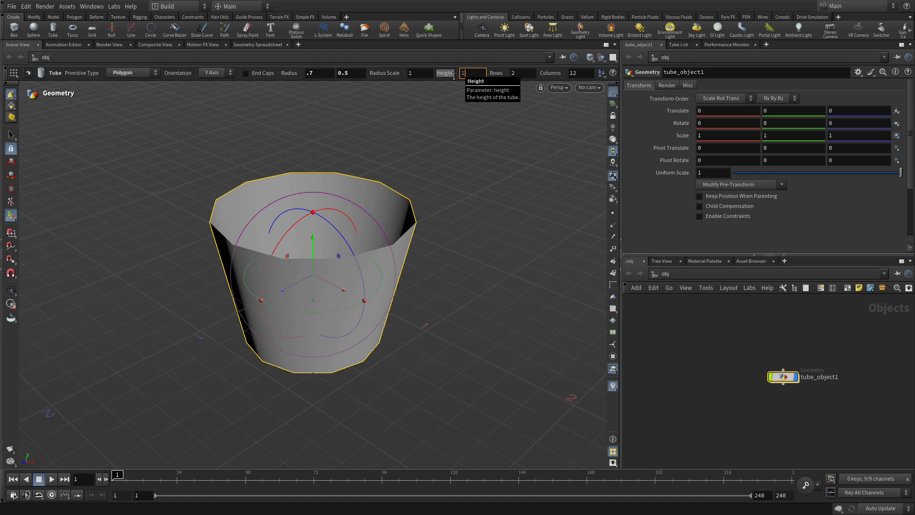
text(.5)
key(Return)
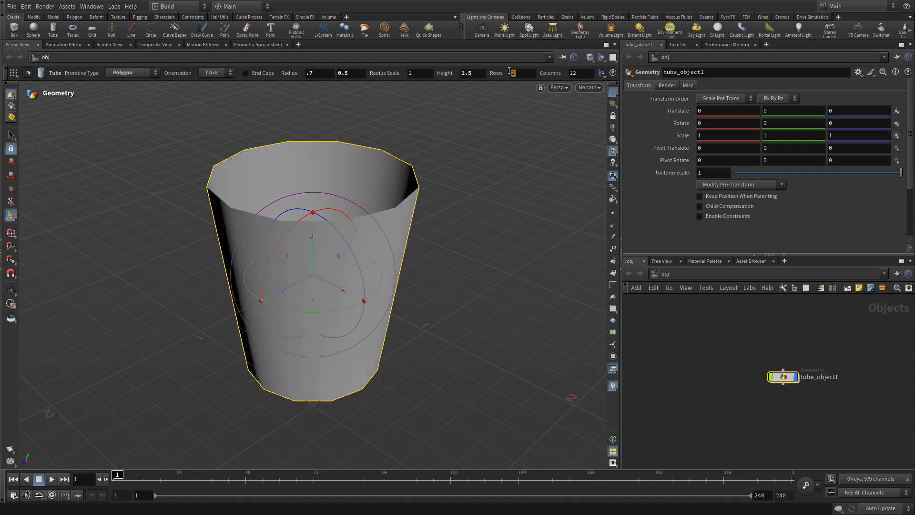
Set the tube to 6 rows and 14 columns.
click(511, 71)
text(6)
key(Return)
double_click(574, 72)
text(14)
key(Return)
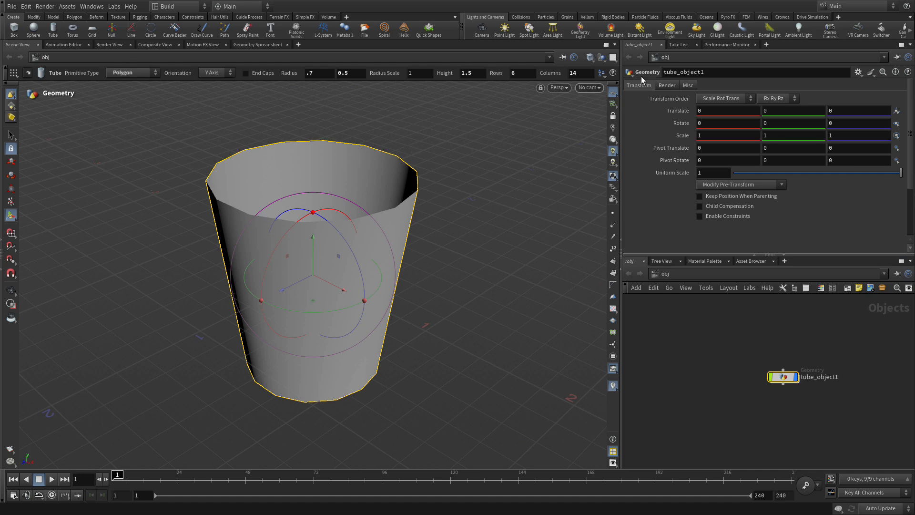
Inspect the tube's rows and columns in Smooth Wire Shaded display and return to Smooth Shaded.
click(590, 57)
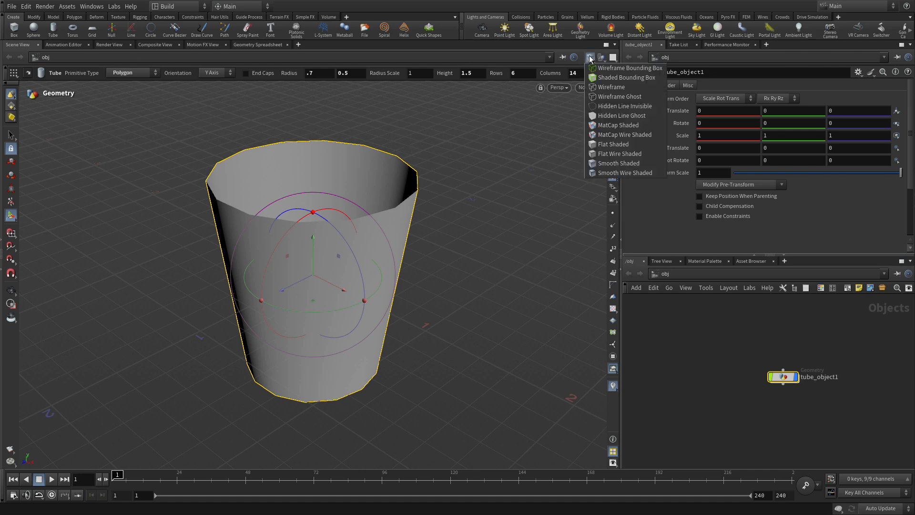
click(600, 173)
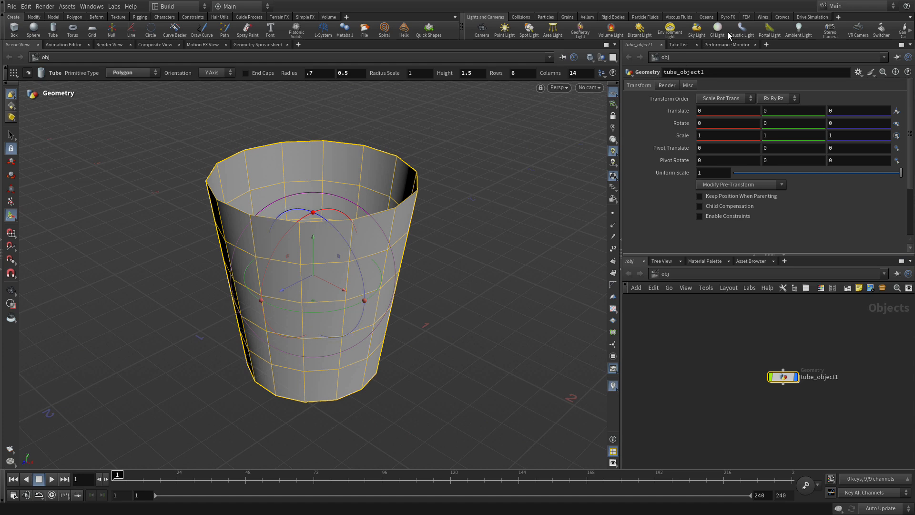
click(590, 57)
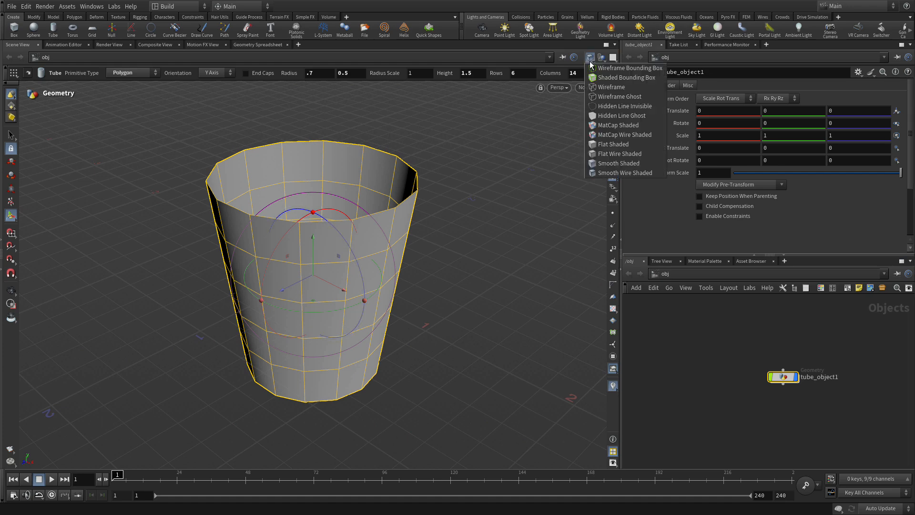
click(598, 163)
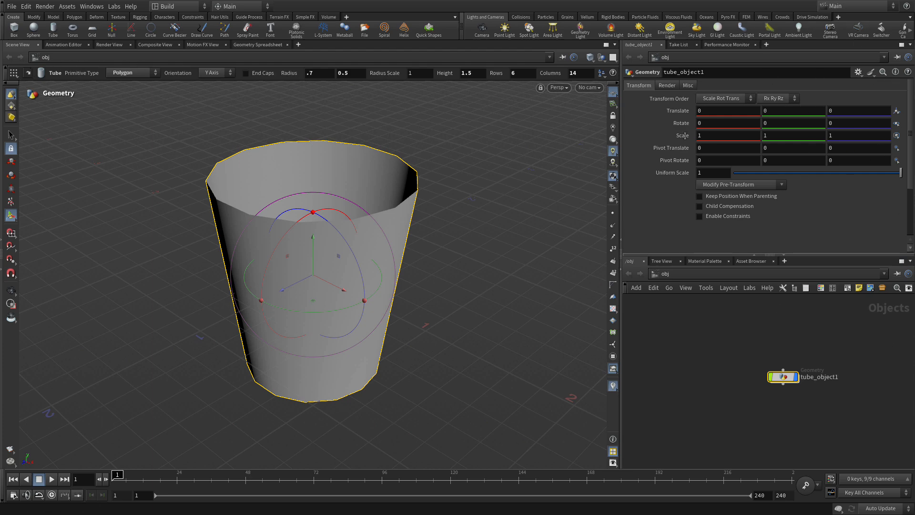
Look inside the tube object at its tube node and return to the object level with the View tool active.
double_click(784, 378)
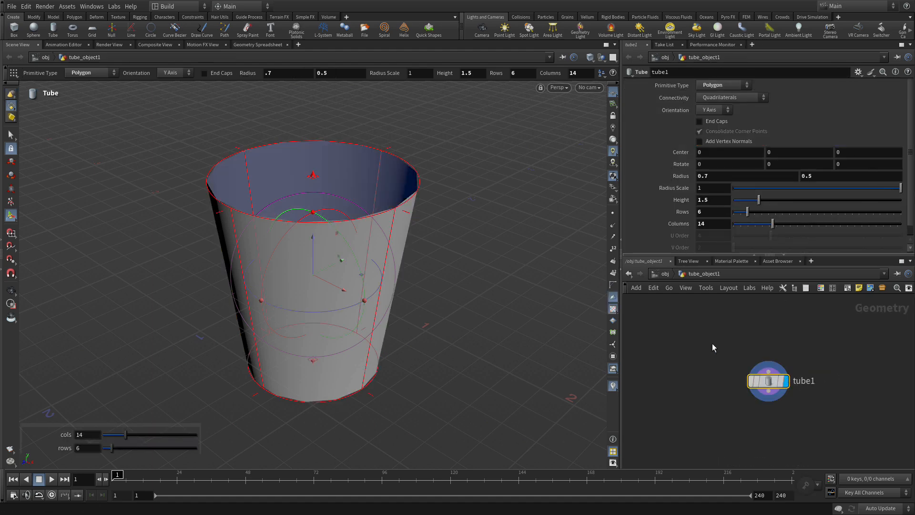
click(665, 275)
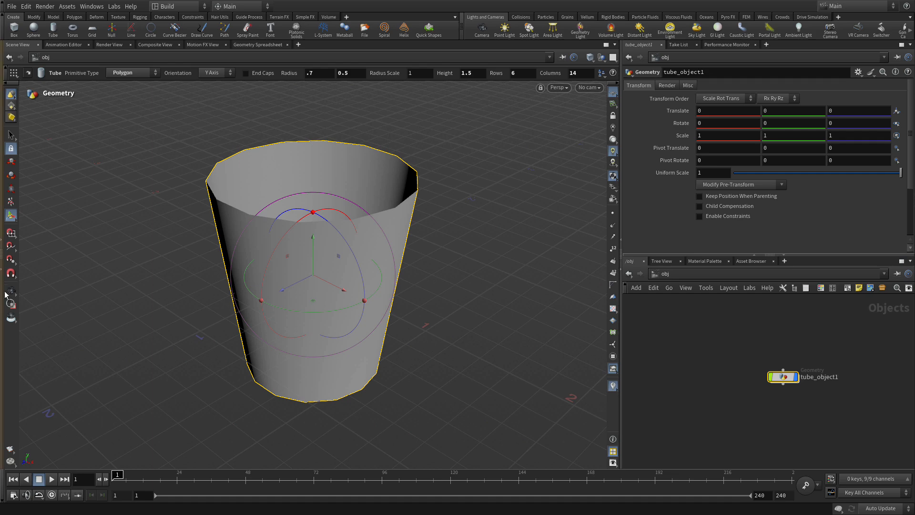
key(Escape)
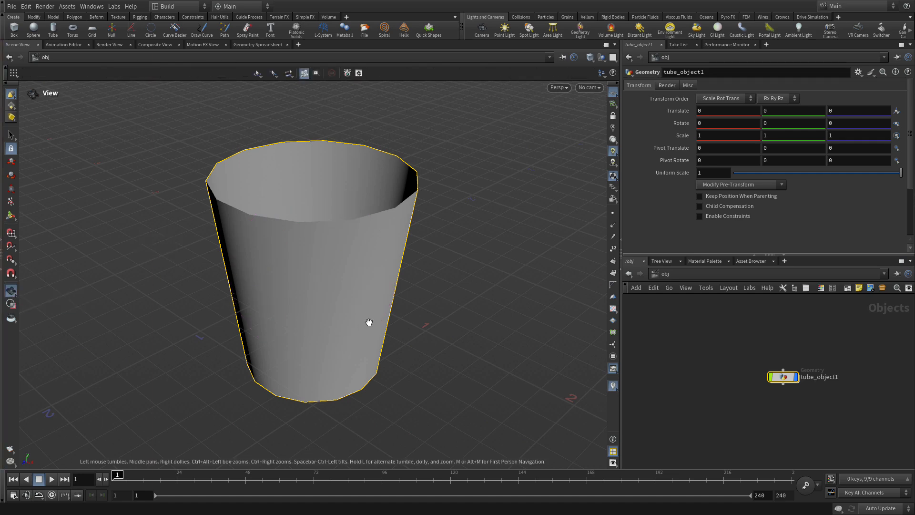
Examine the tube by tumbling, panning and dollying the perspective view, finishing with the Select tool active.
drag(458, 229, 482, 241)
right_drag(472, 252, 401, 270)
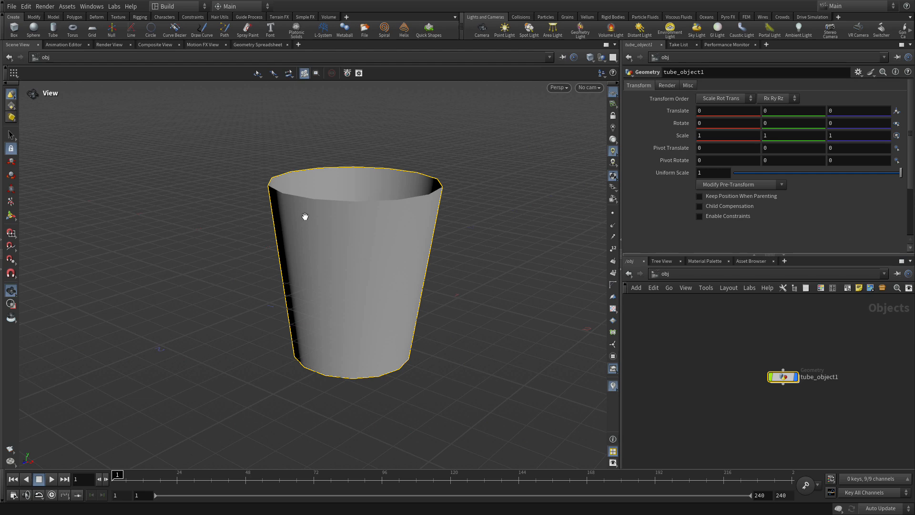
click(10, 136)
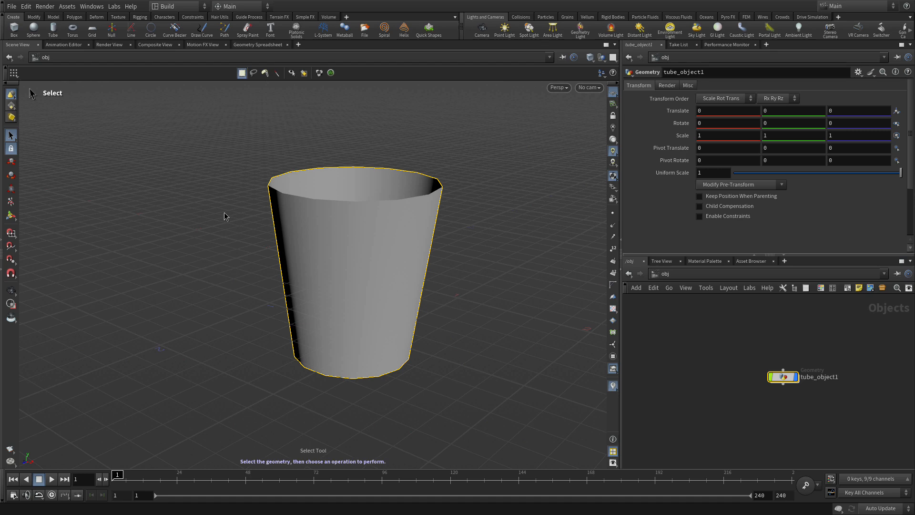
key(space)
drag(224, 212, 165, 219)
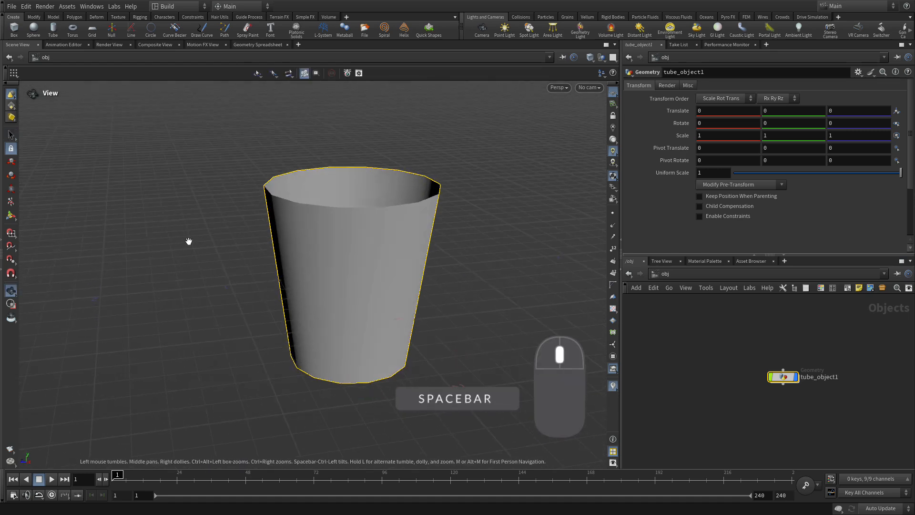
middle_drag(189, 241, 157, 245)
right_drag(157, 244, 129, 241)
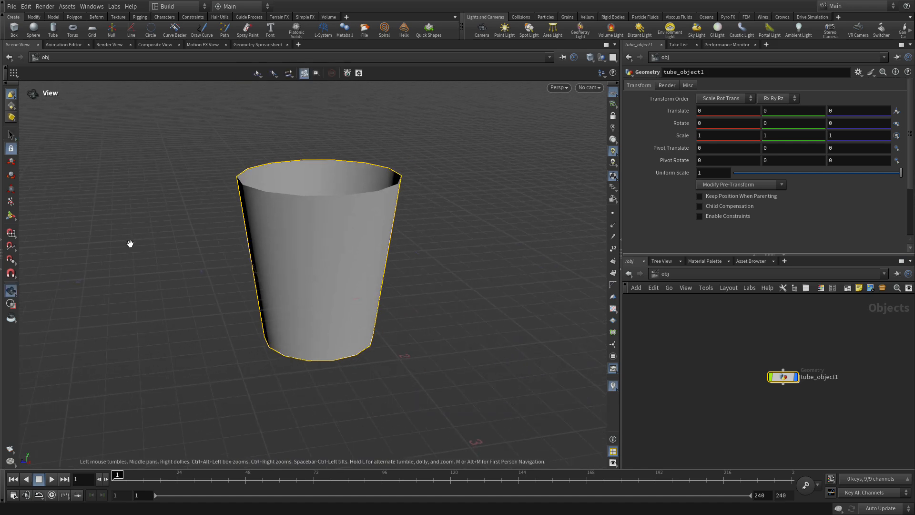
alt+drag(141, 245, 173, 294)
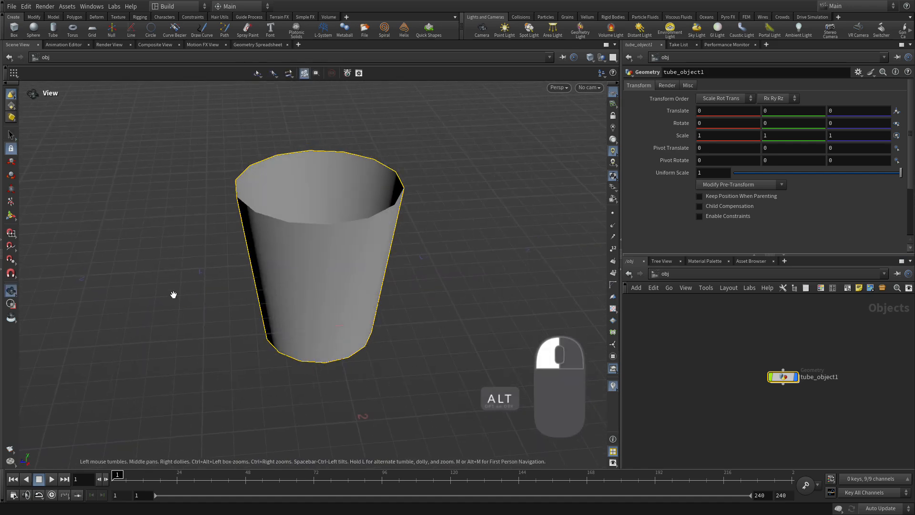
alt+middle_drag(189, 302, 174, 285)
alt+right_drag(163, 289, 151, 241)
key(s)
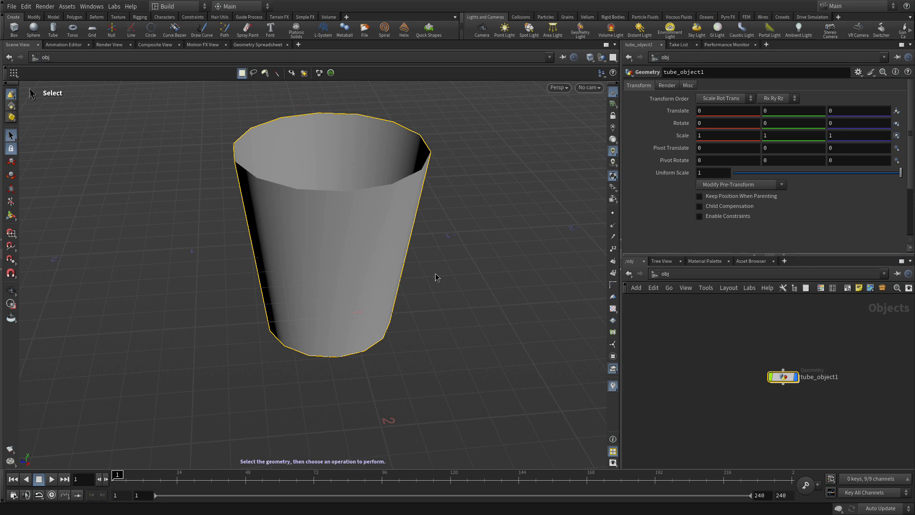
Home the perspective view on the construction grid and frame the selected tube.
key(space+h)
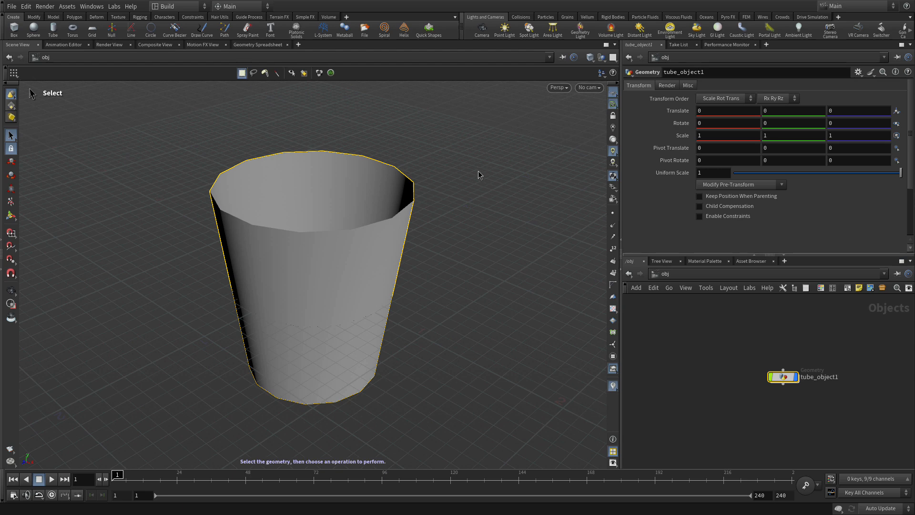
key(space+h)
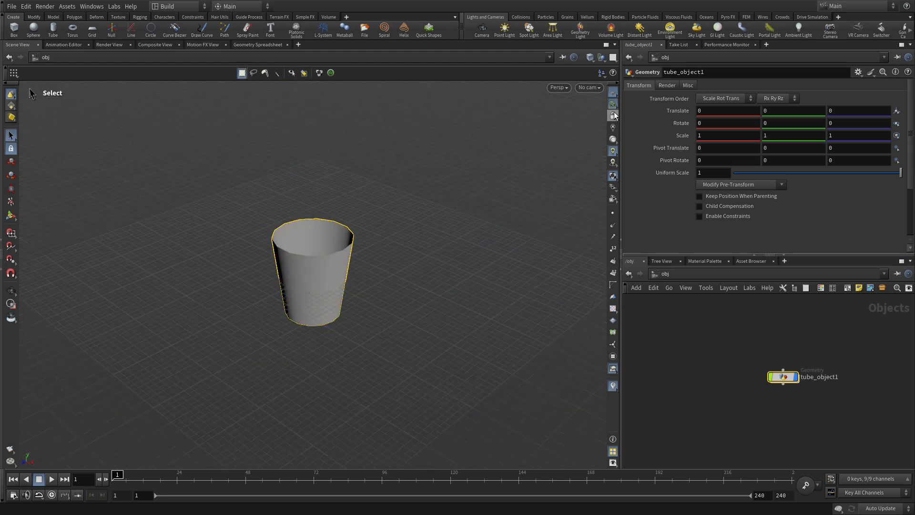
key(Escape)
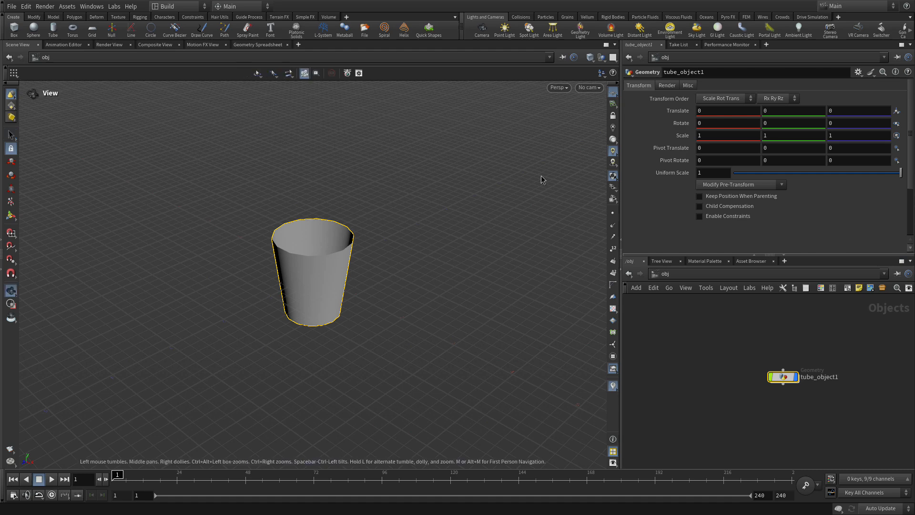
key(space+g)
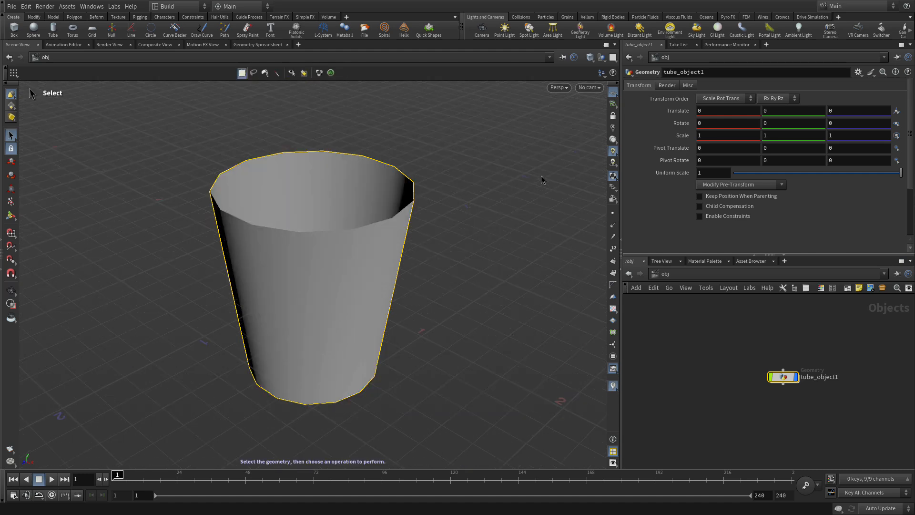
Deselect the tube and switch the viewport to the four-view layout with top, perspective, front and right views.
click(504, 257)
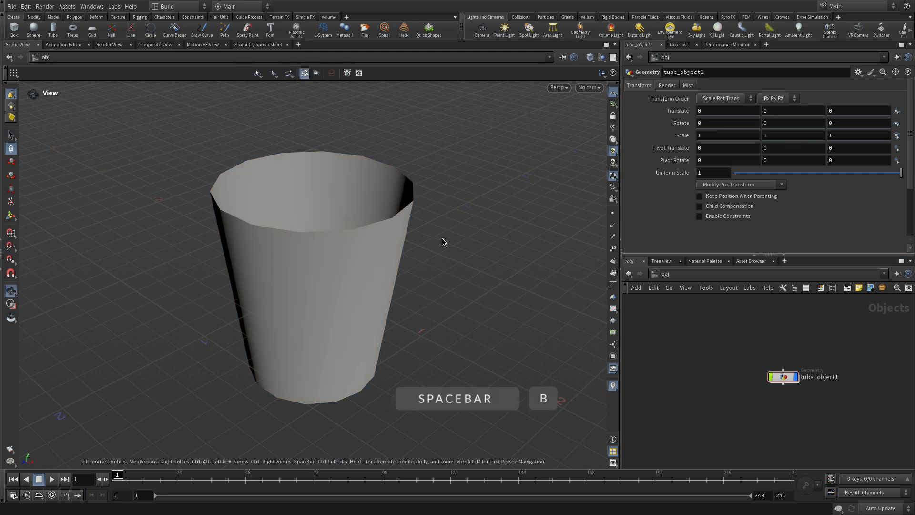
key(space+b)
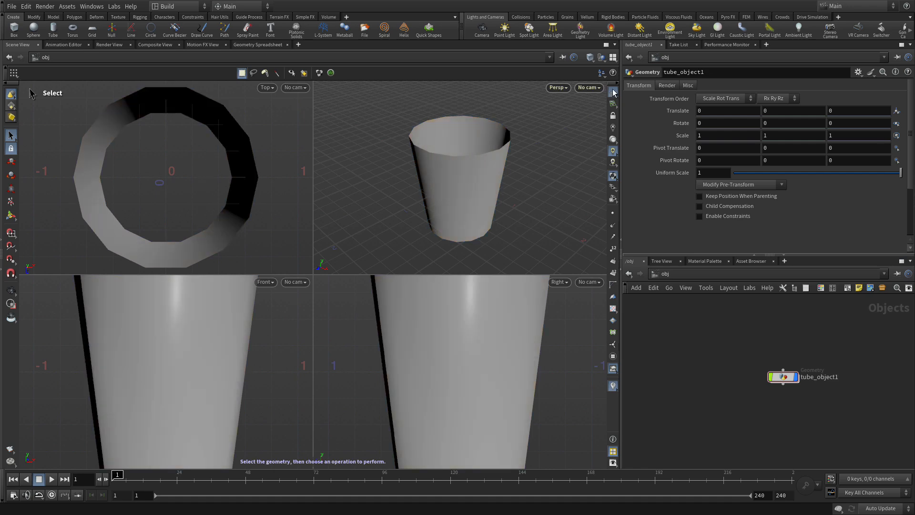
Zoom and pan the linked top, front and right views to inspect the whole tube, finishing with the Select tool active.
scroll(224, 138, down, 4)
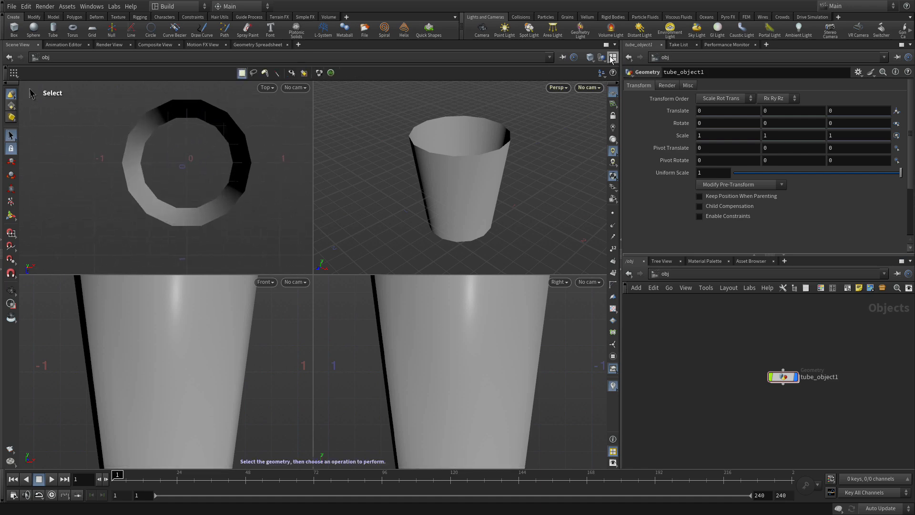
click(613, 57)
click(643, 161)
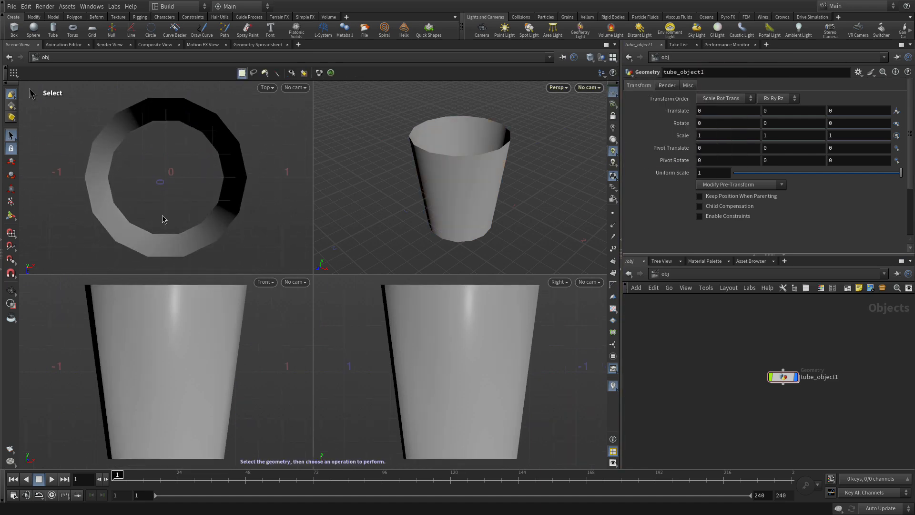
alt+right_drag(168, 183, 137, 160)
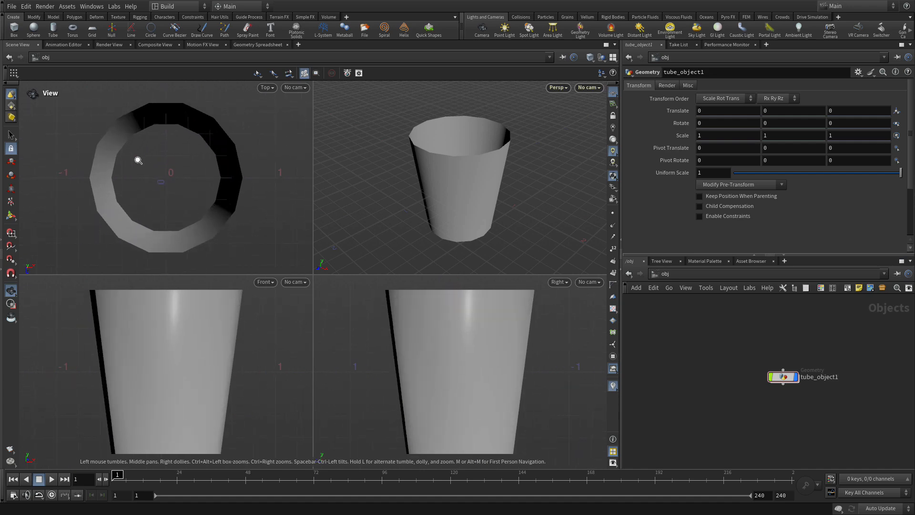
mouse_move(137, 323)
middle_down()
mouse_move(249, 334)
mouse_move(122, 337)
mouse_move(141, 320)
middle_up()
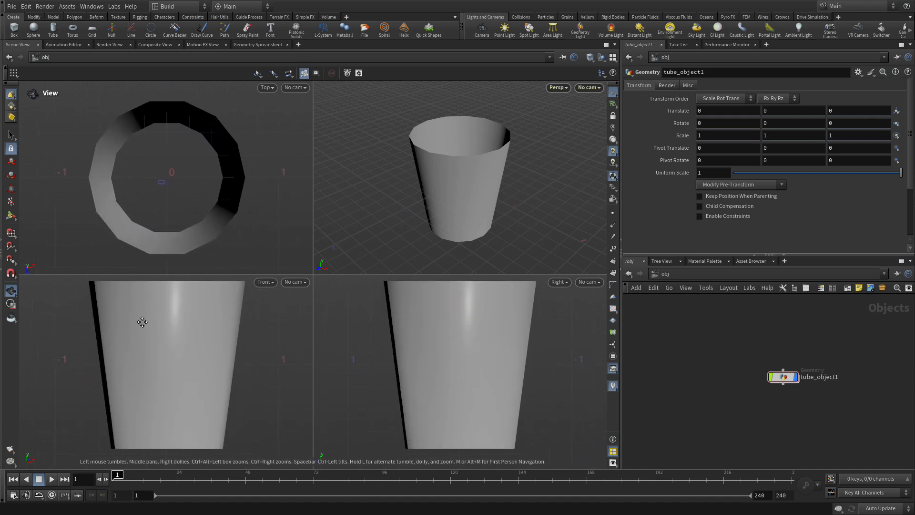
key(s)
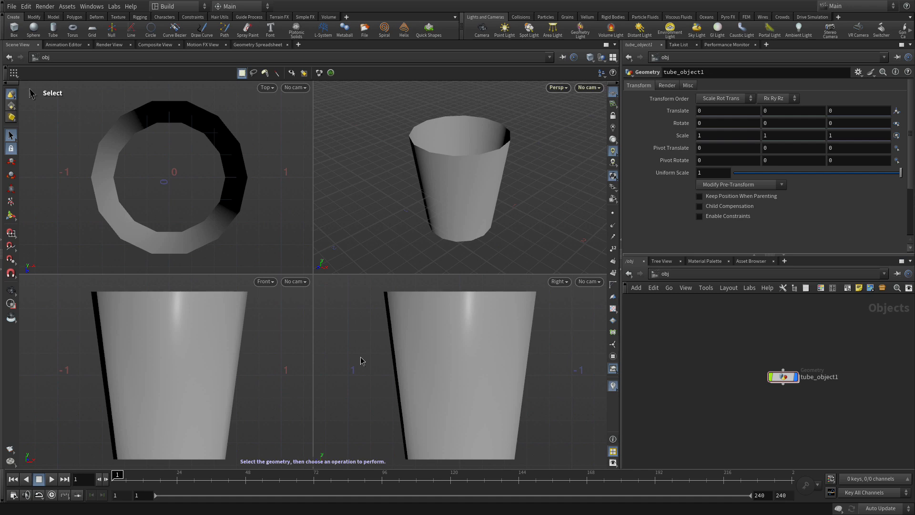
key(s)
Select the tube in the perspective view, switch to primitive selection on its geometry and review the component selection options.
click(447, 204)
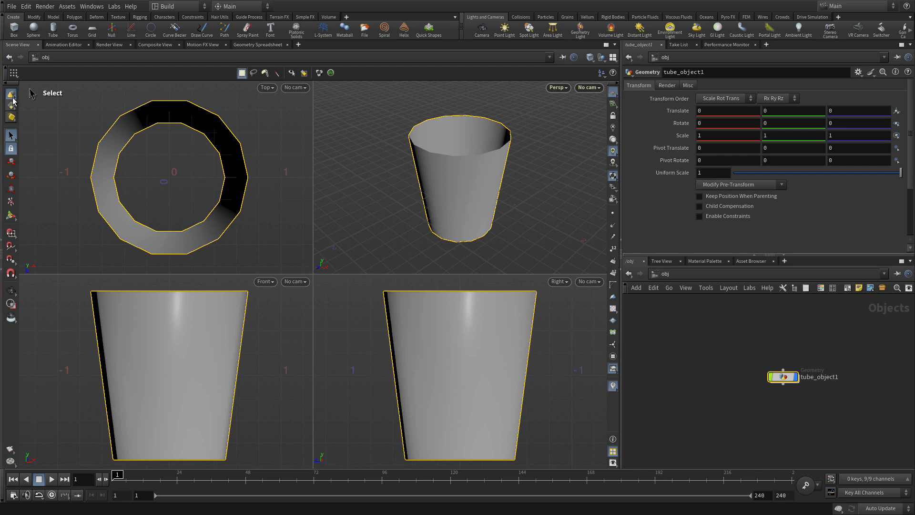
key(4)
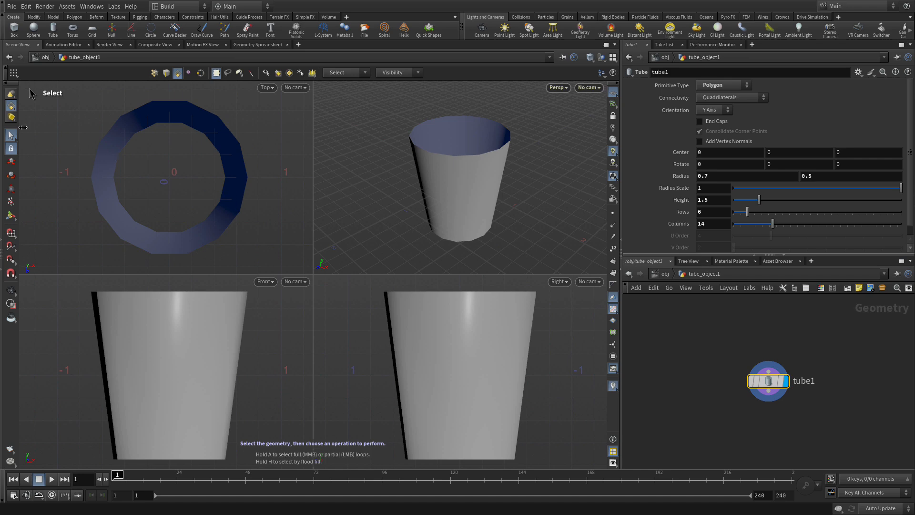
click(9, 108)
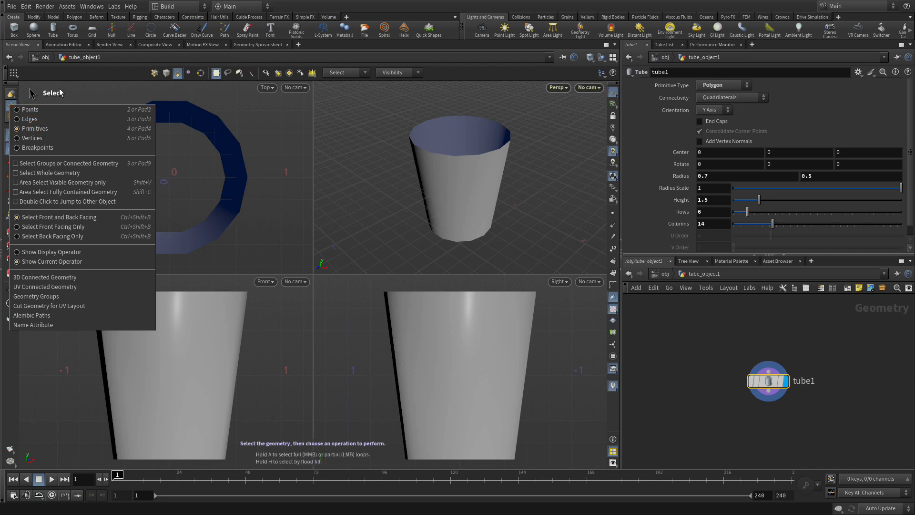
click(98, 112)
Cycle through object, point, edge and primitive selection modes, and select all of the tube's primitives.
key(1)
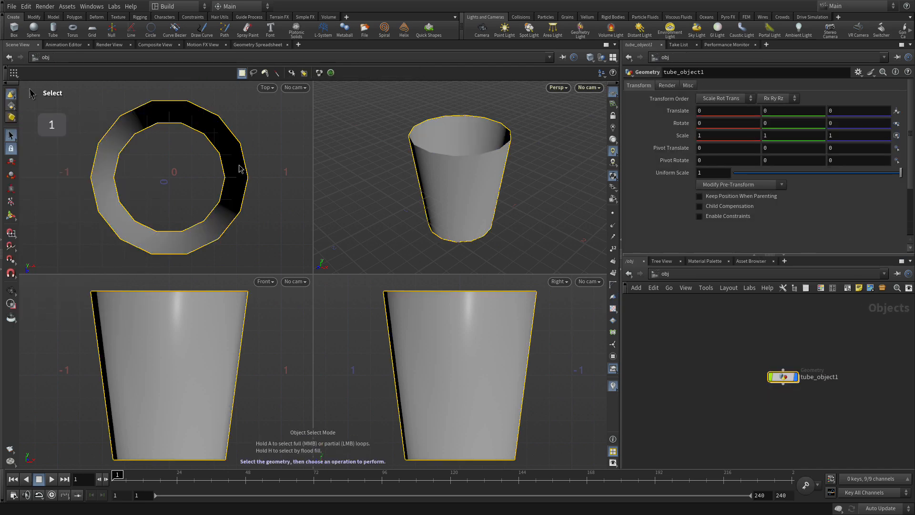
key(2)
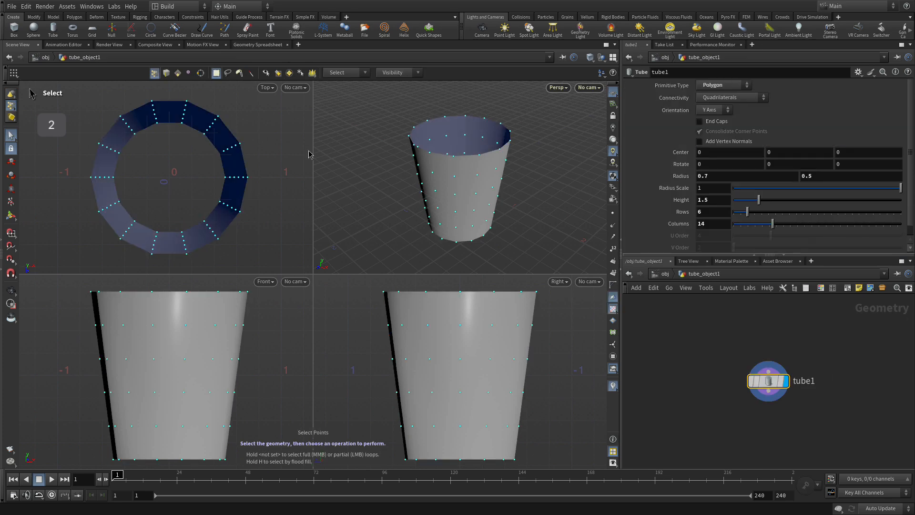
key(3)
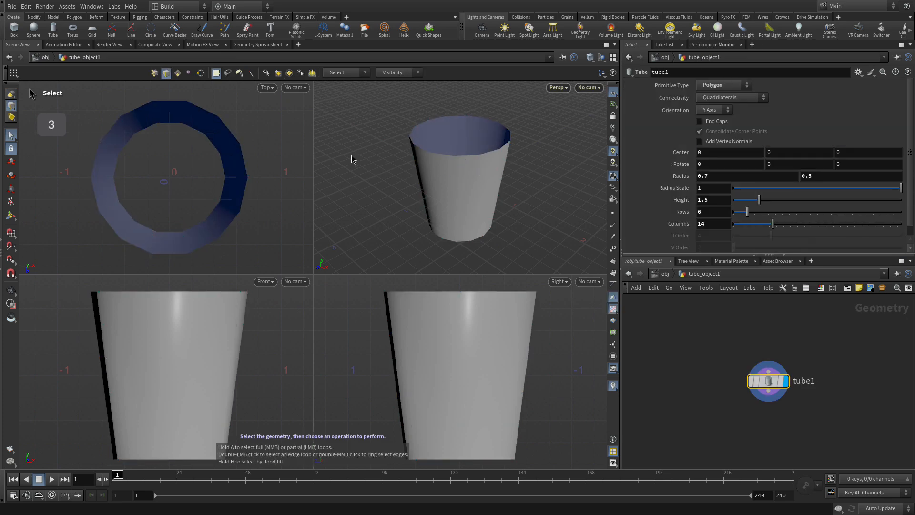
key(4)
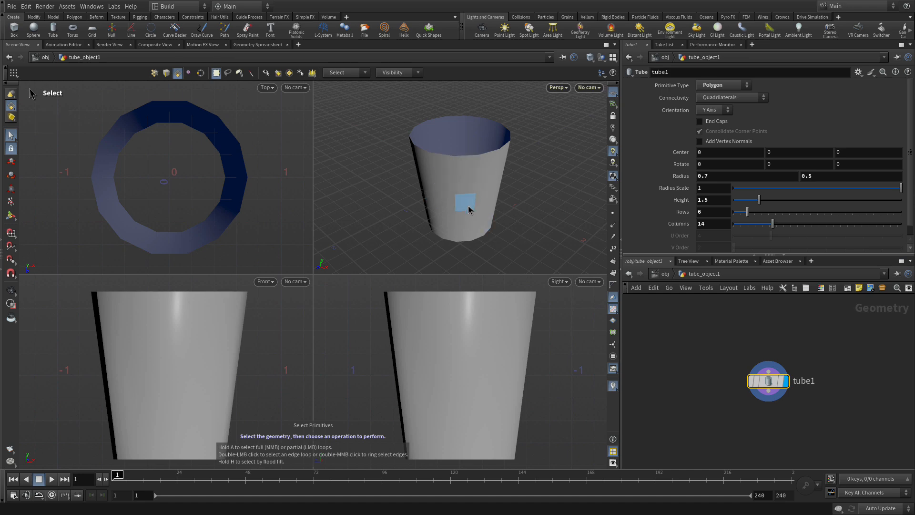
double_click(448, 191)
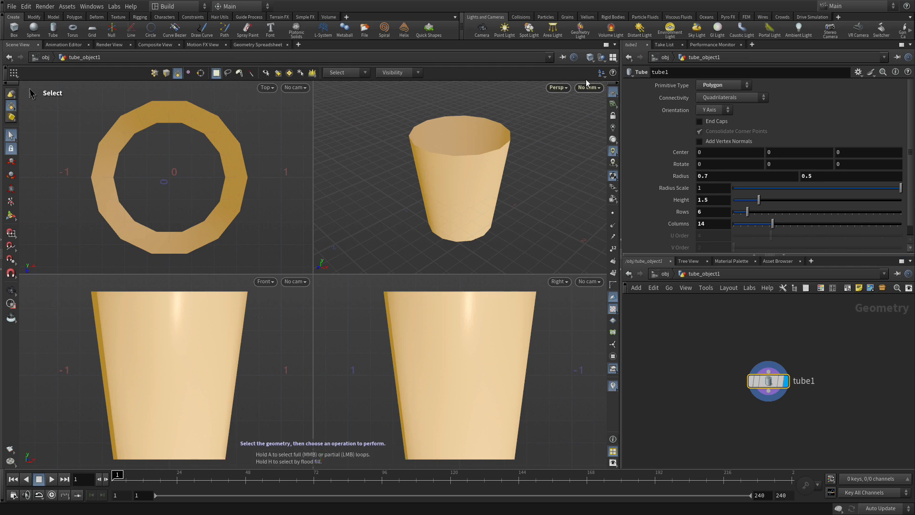
Set the perspective view to Smooth Wire Shaded and apply the same shading to the top, front and right views.
key(v)
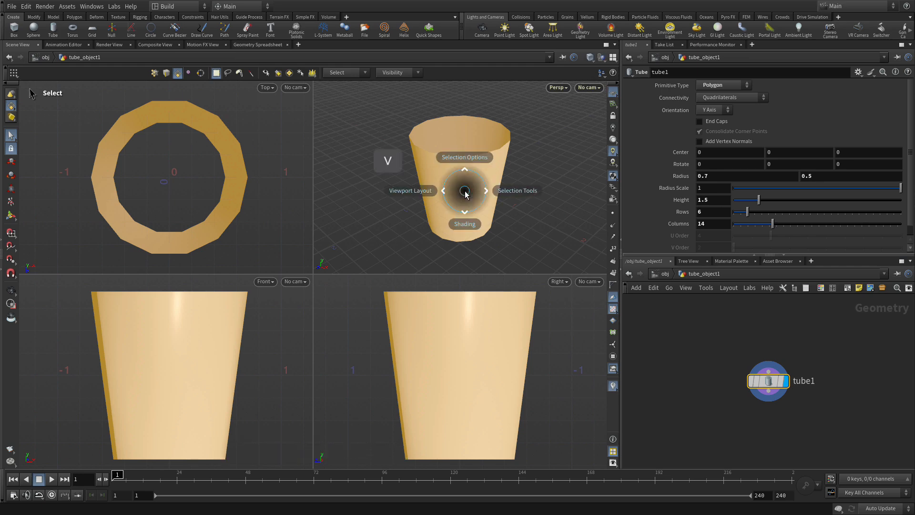
click(464, 224)
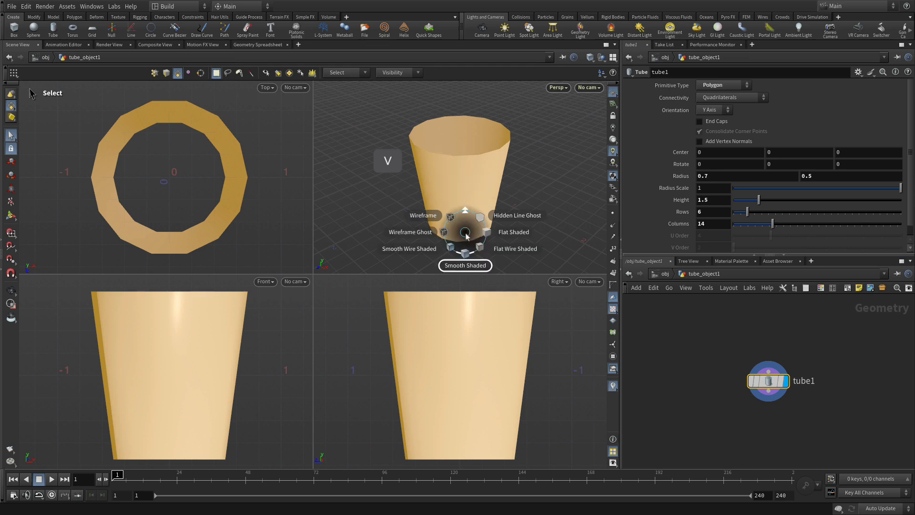
click(424, 256)
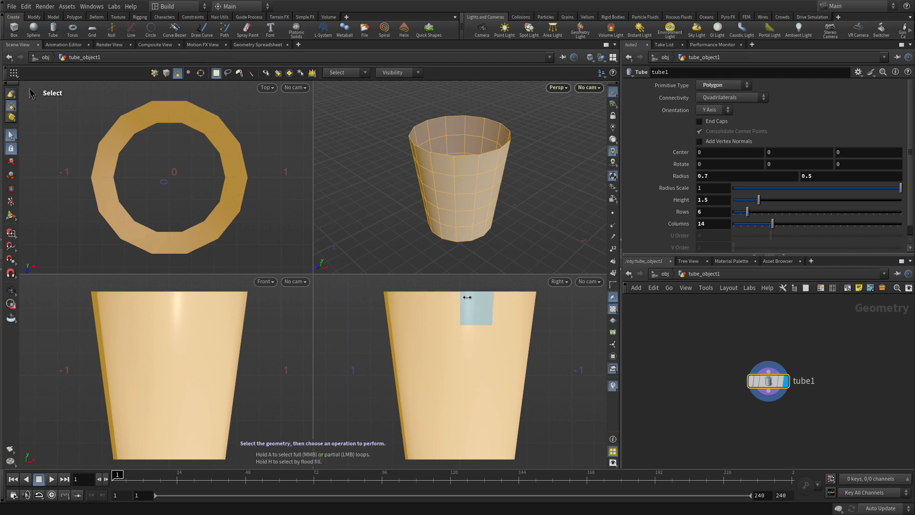
click(589, 57)
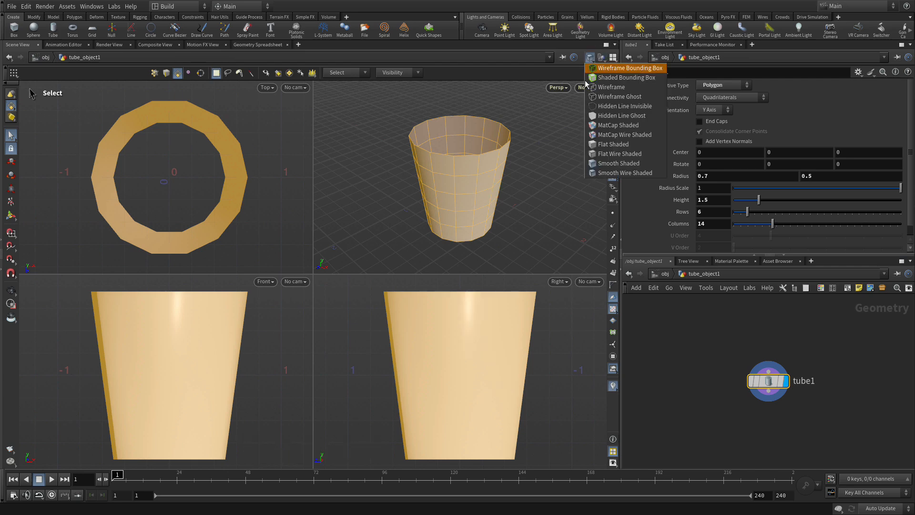
click(606, 172)
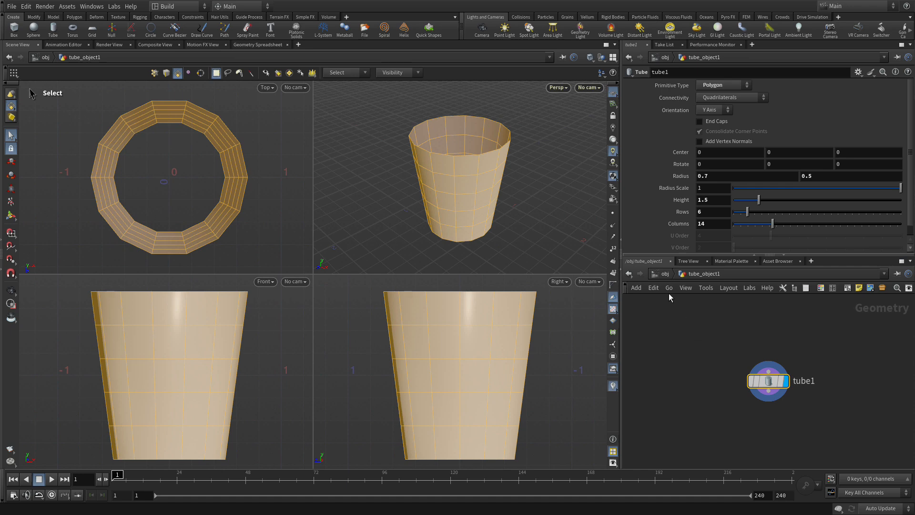
Go up to the object level, re-enter tube_object1 and add a Match Size node after the tube node.
click(664, 274)
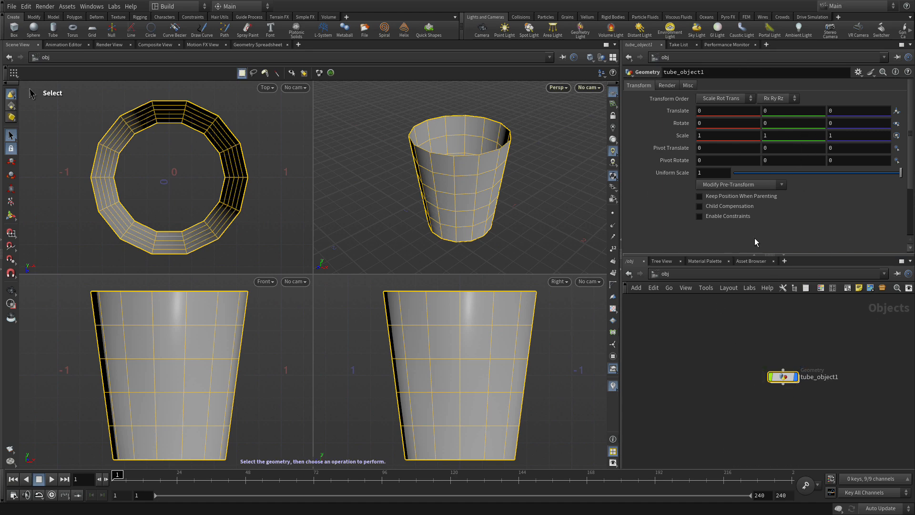
double_click(784, 378)
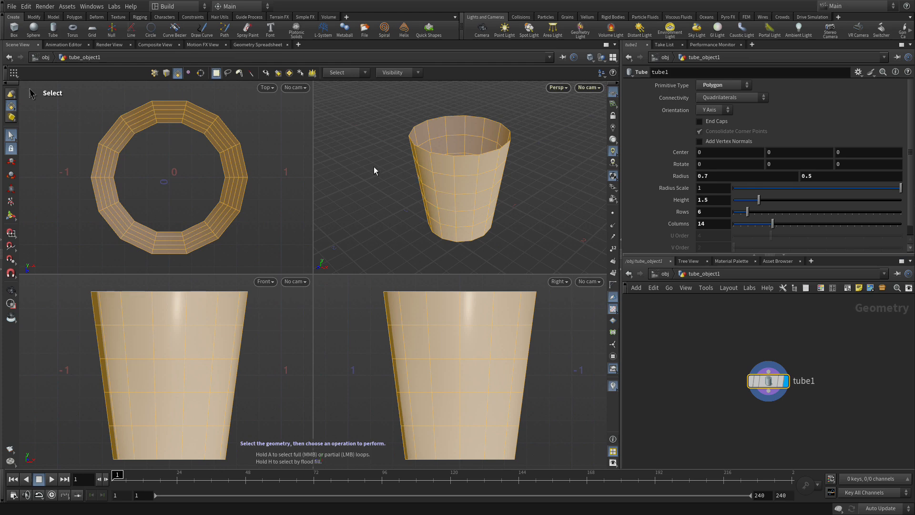
key(Tab)
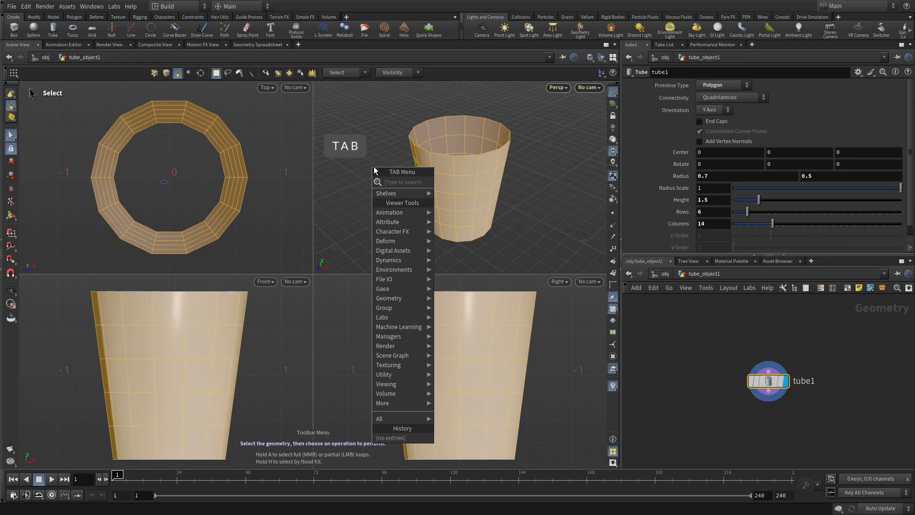
text(match)
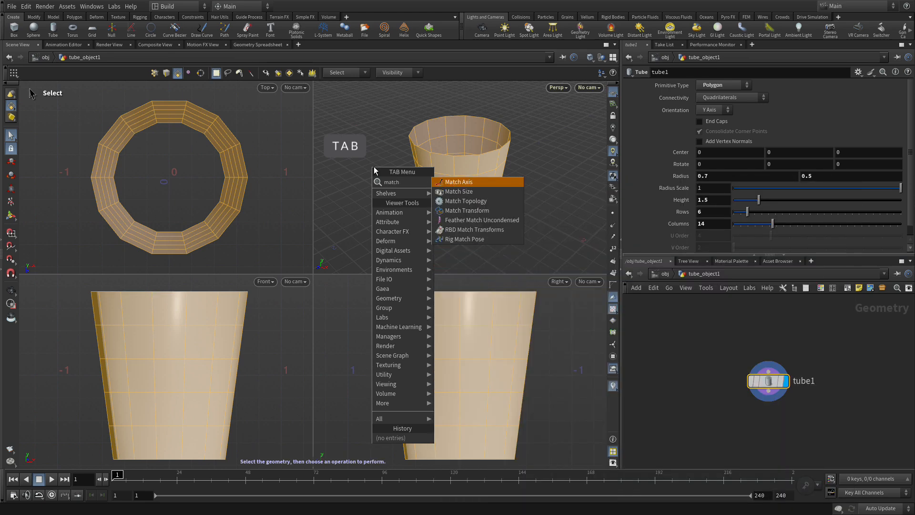
click(466, 192)
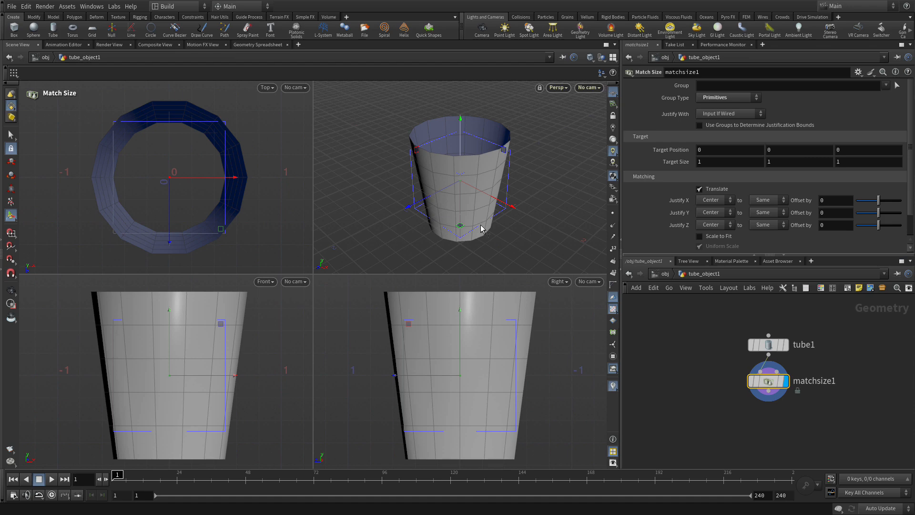
Set Justify Y to Min on the Match Size node so the tube's base rests on the ground plane.
click(710, 213)
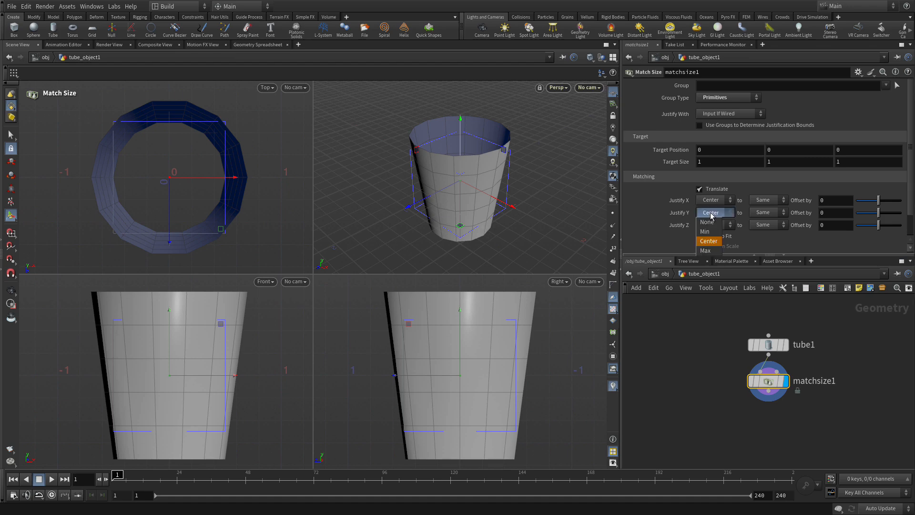
click(704, 231)
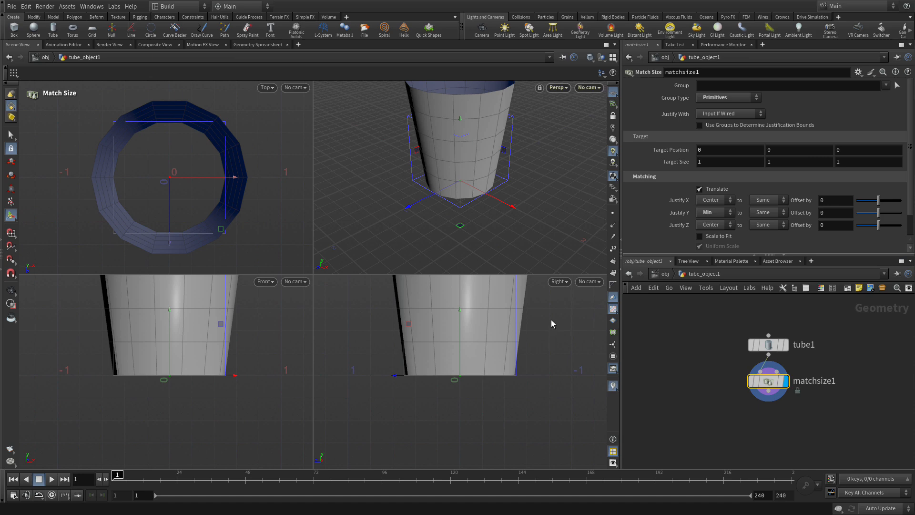
alt+right_drag(551, 320, 499, 323)
alt+middle_drag(529, 312, 506, 372)
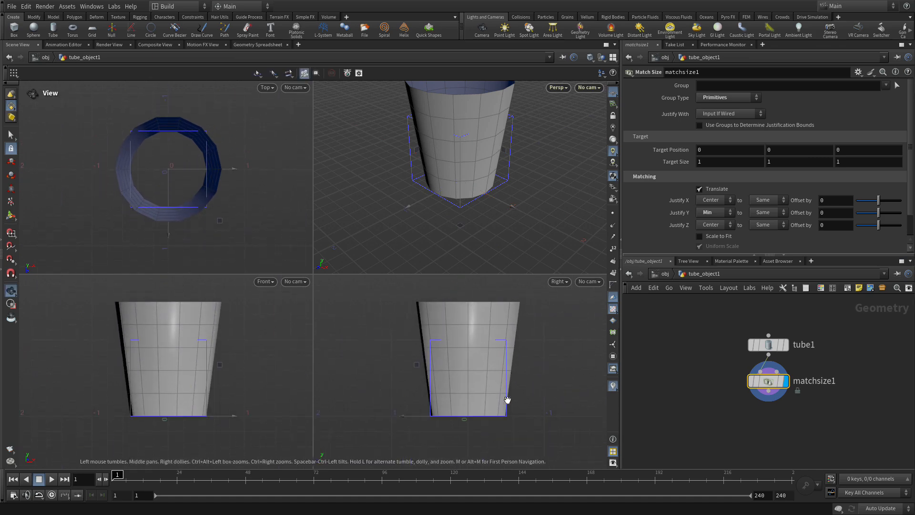
key(Return)
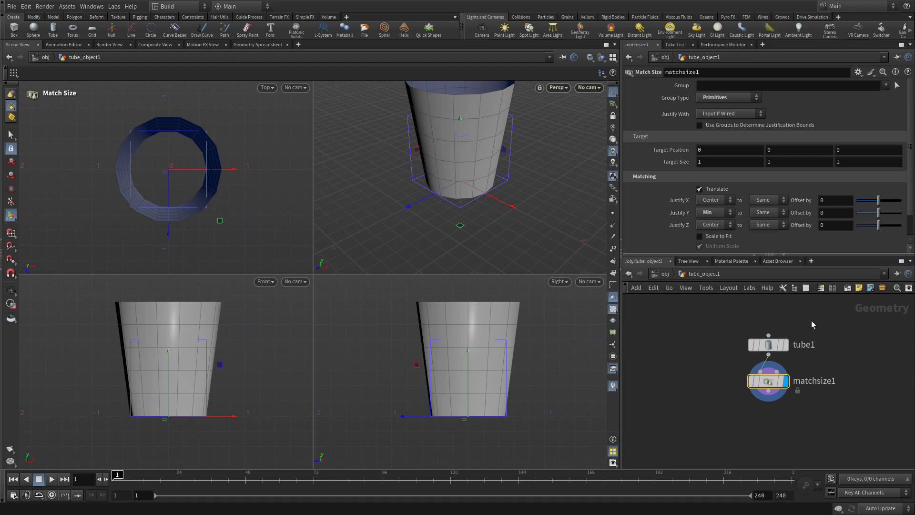
Set the tube node's height to 3 and check how the Match Size node handles the taller tube.
click(766, 345)
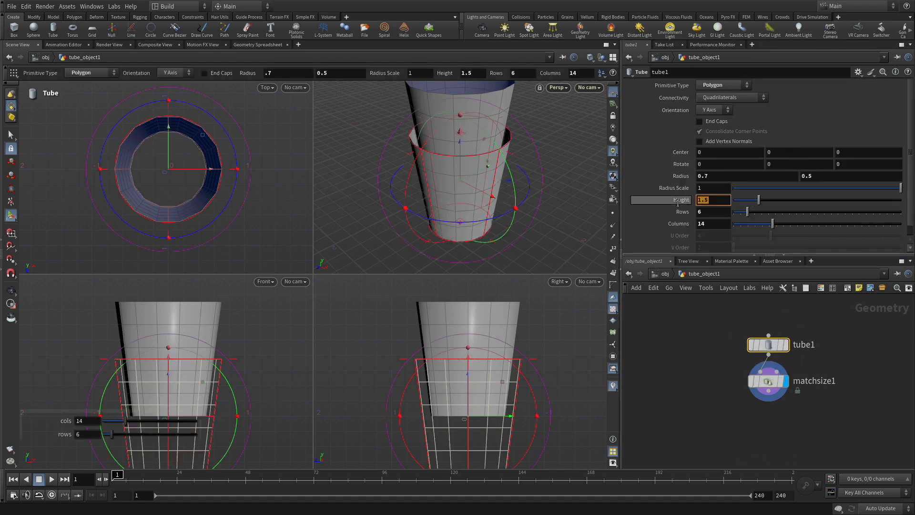
text(3)
key(Return)
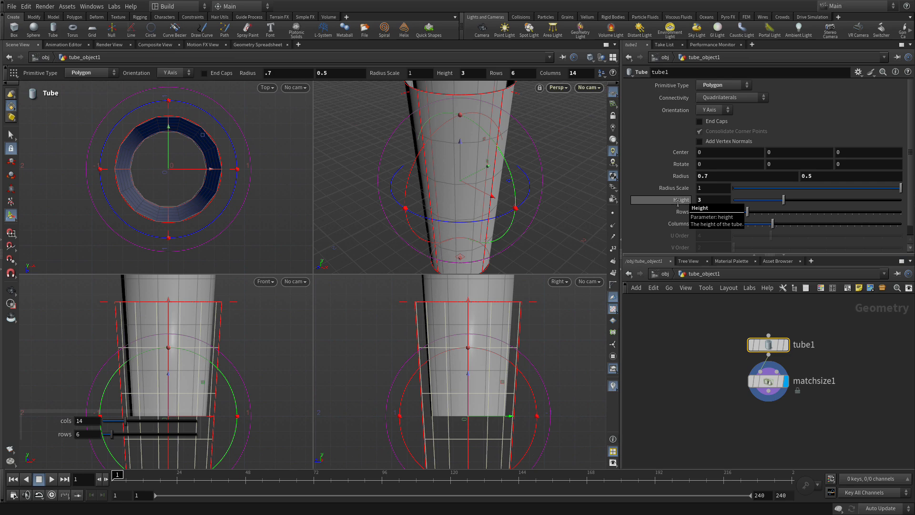
click(775, 385)
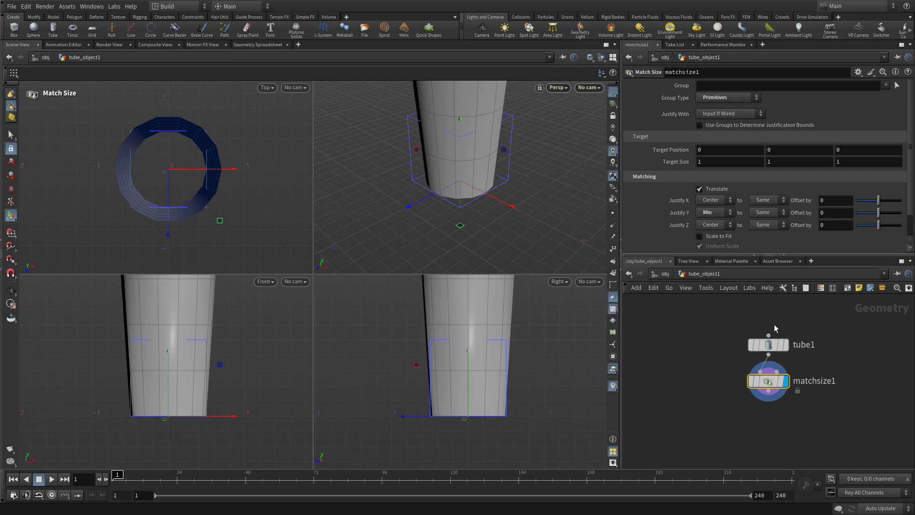
Set the tube node's height to 1.5 and leave the tube node selected.
click(768, 343)
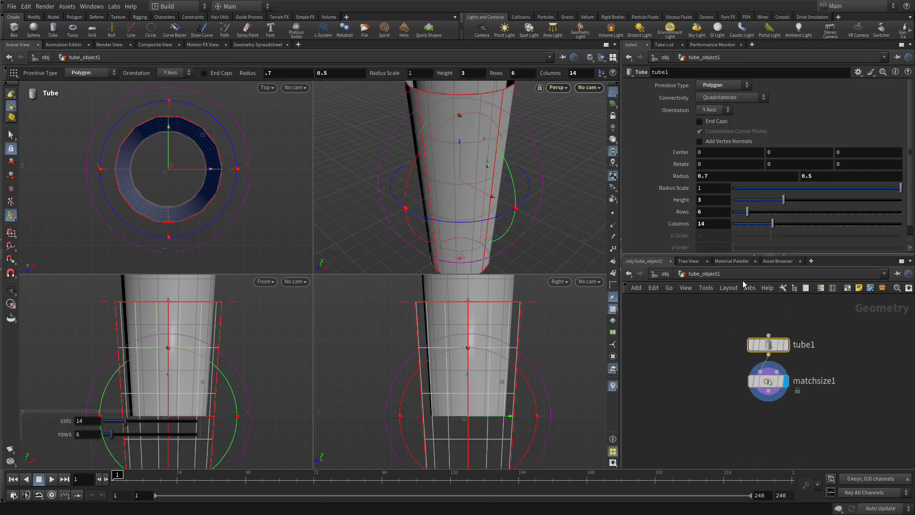
click(704, 200)
text(1.5)
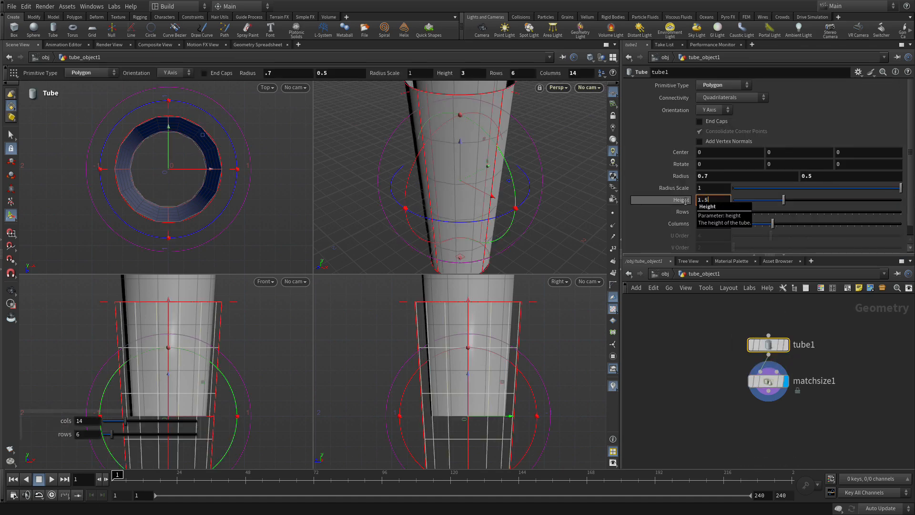
key(Return)
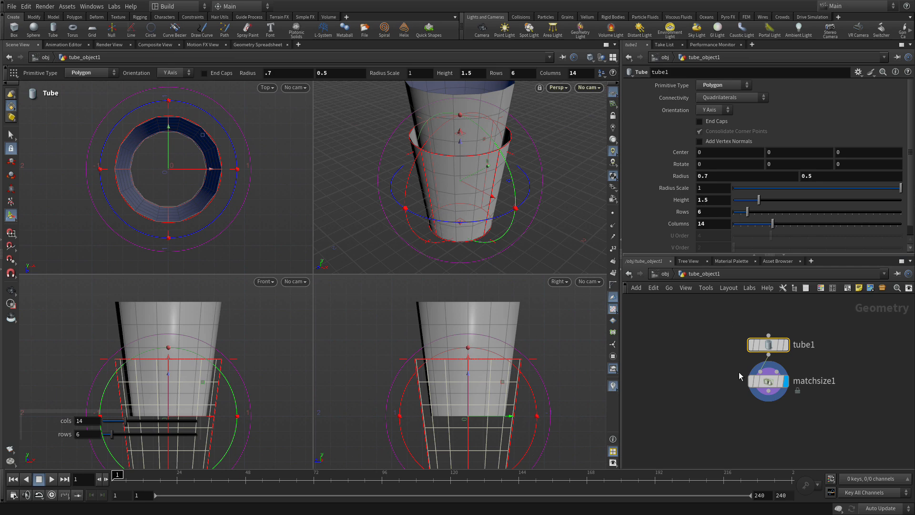
click(722, 381)
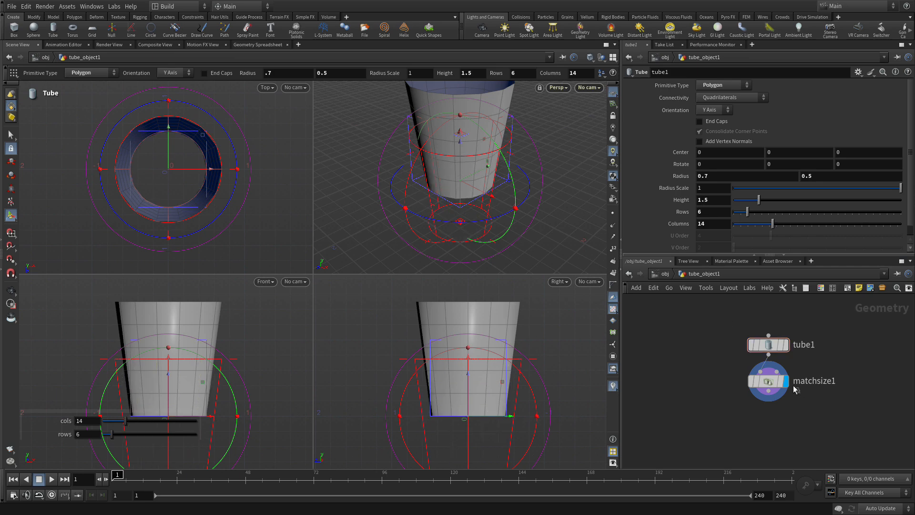
click(770, 348)
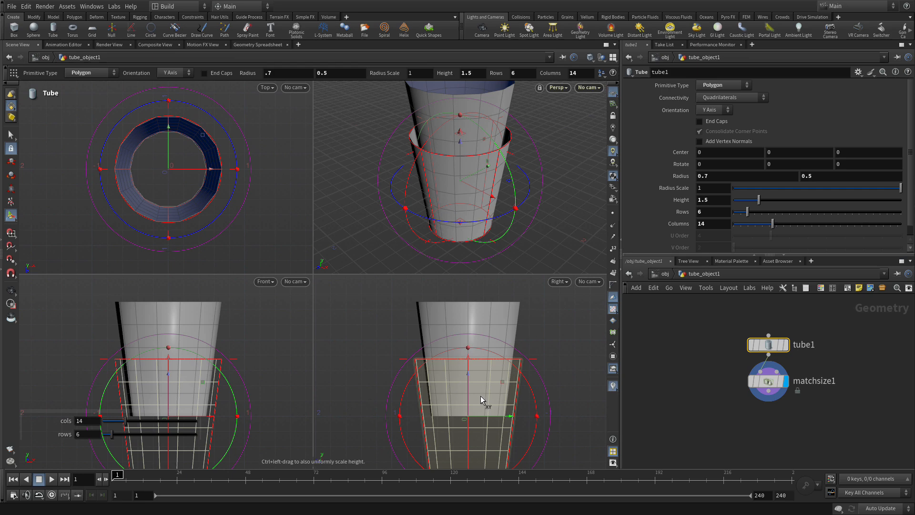
Select the Match Size node, then select the tube's bottom edge loop and cap it with PolyFill.
mouse_move(771, 346)
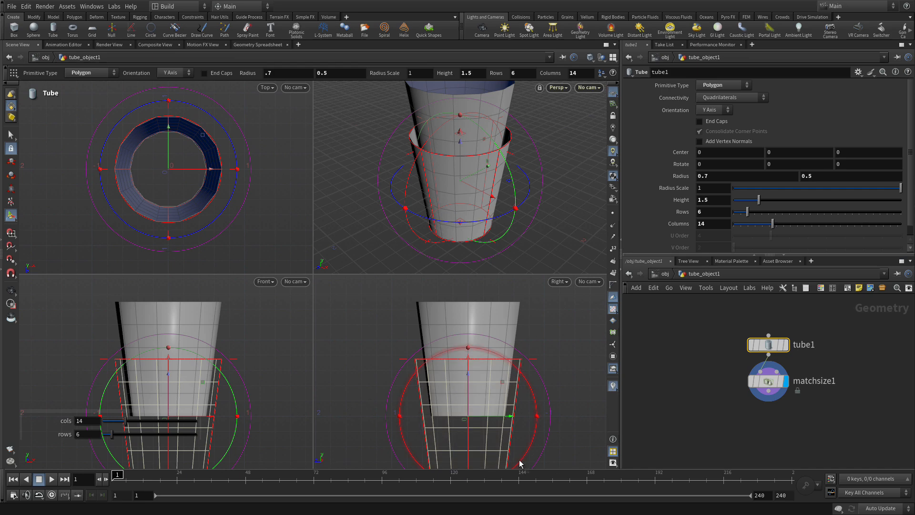
click(767, 386)
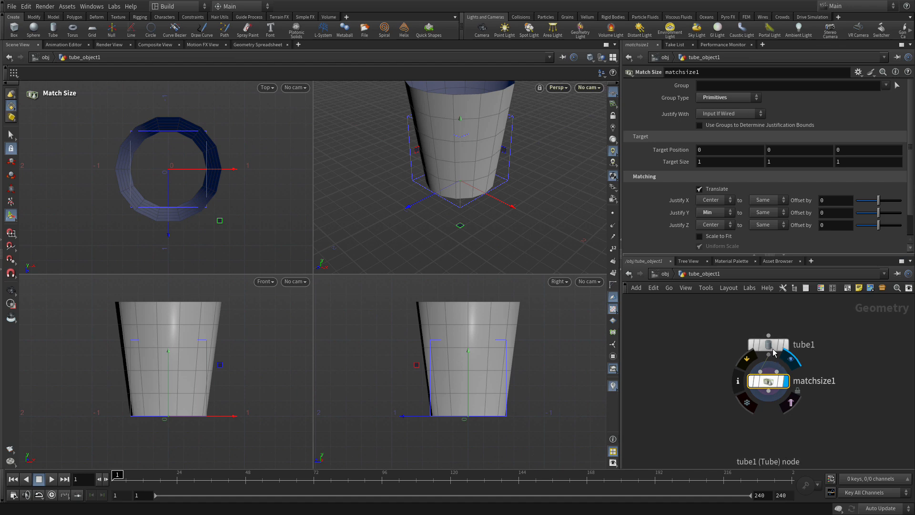
middle_drag(690, 402, 674, 360)
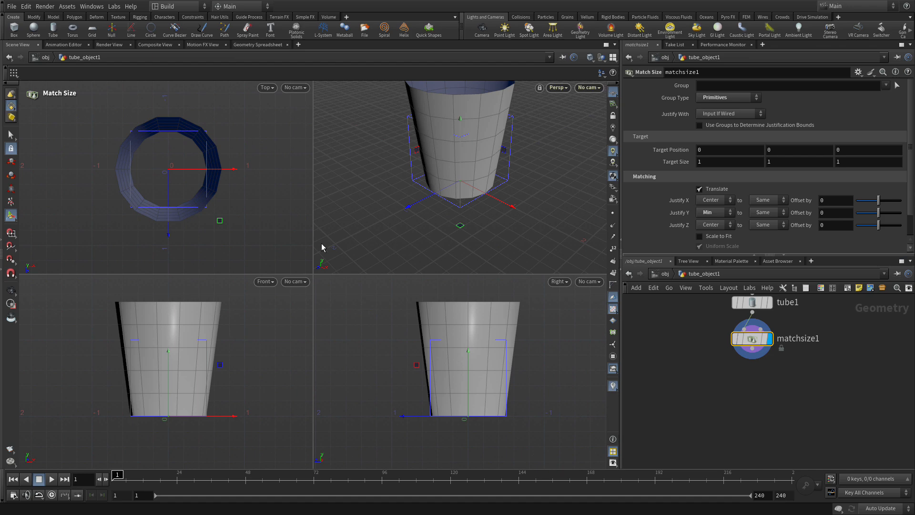
key(3)
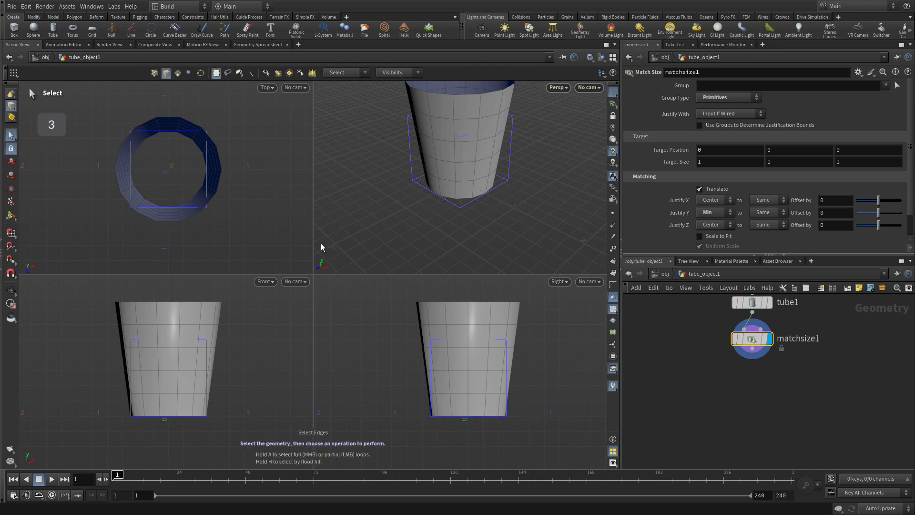
double_click(153, 139)
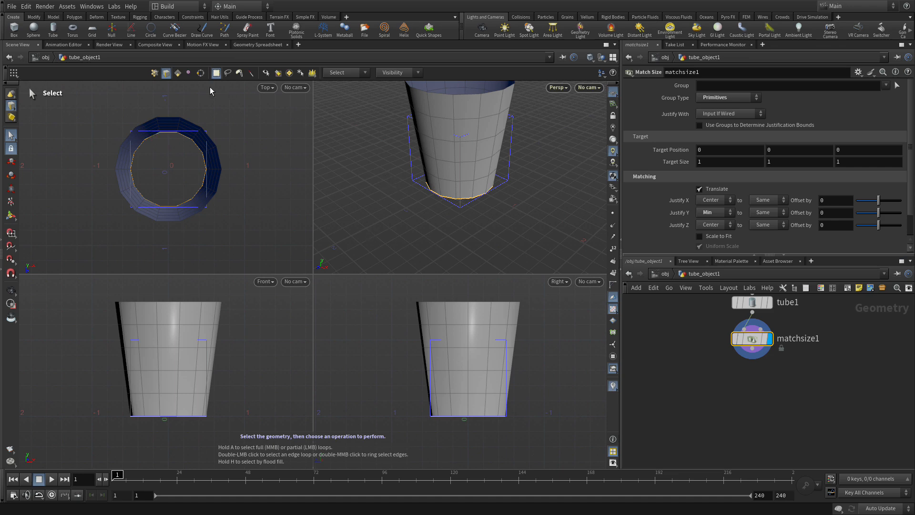
click(73, 17)
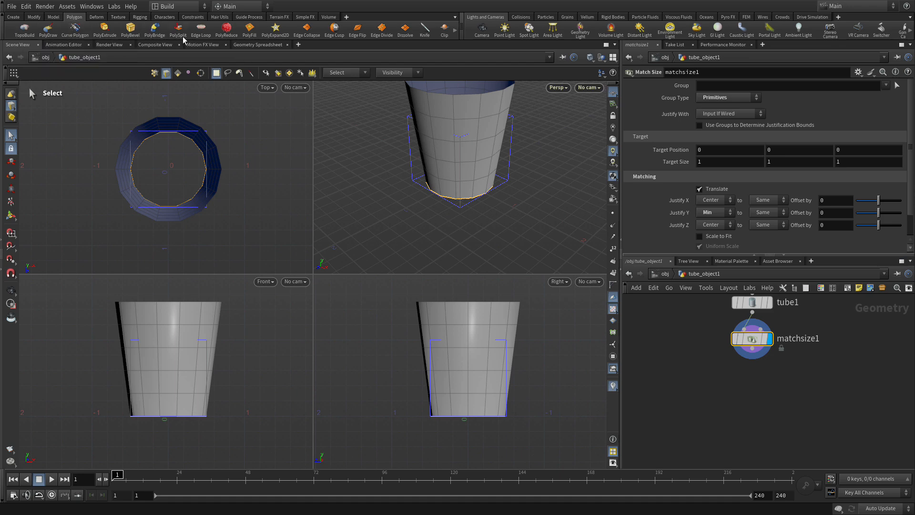
click(249, 30)
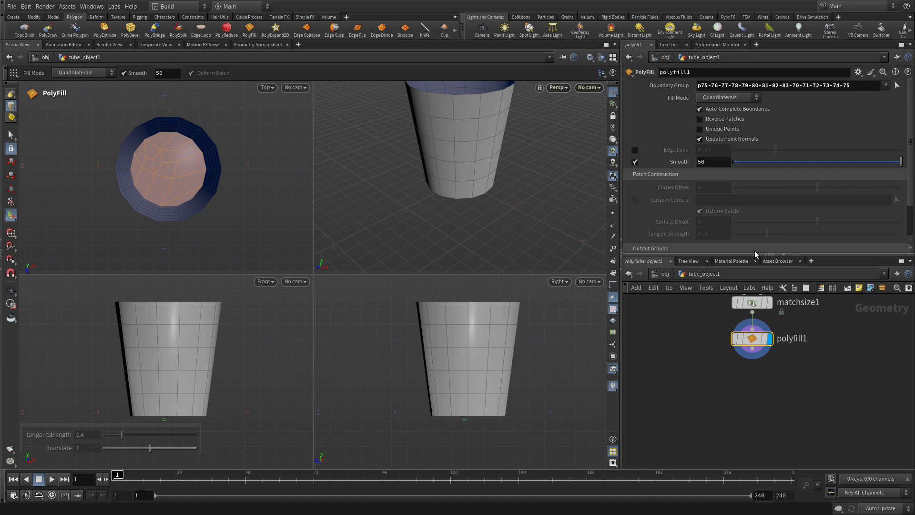
Set the PolyFill's fill mode to Quadrilateral Grid and its Corner Offset to -5.
click(726, 97)
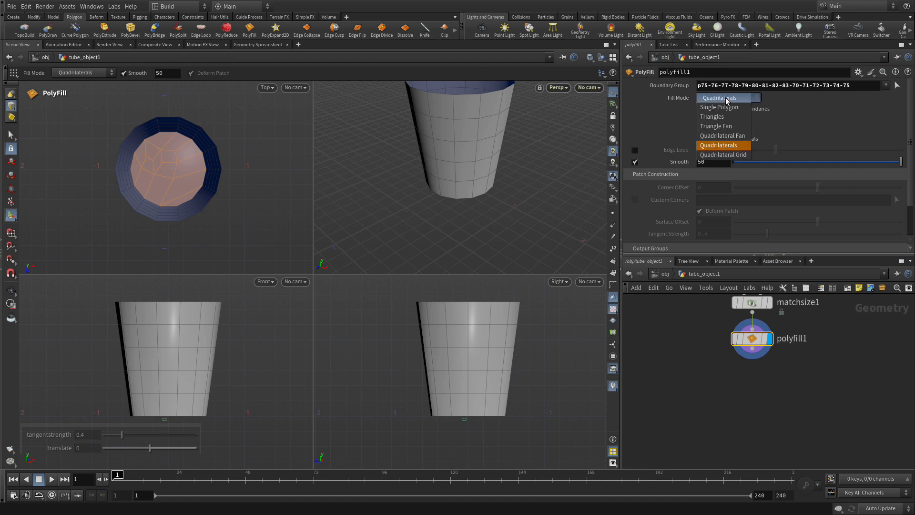
click(719, 156)
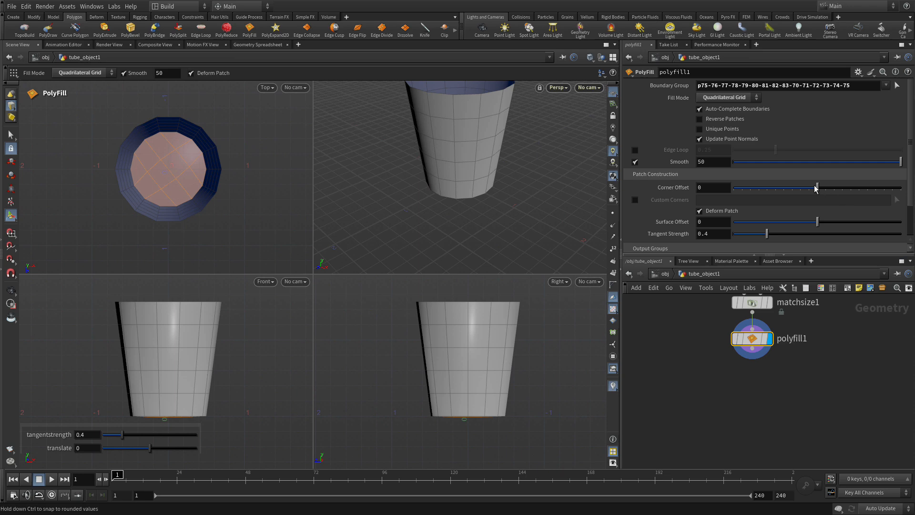
drag(818, 186, 843, 187)
drag(842, 187, 796, 189)
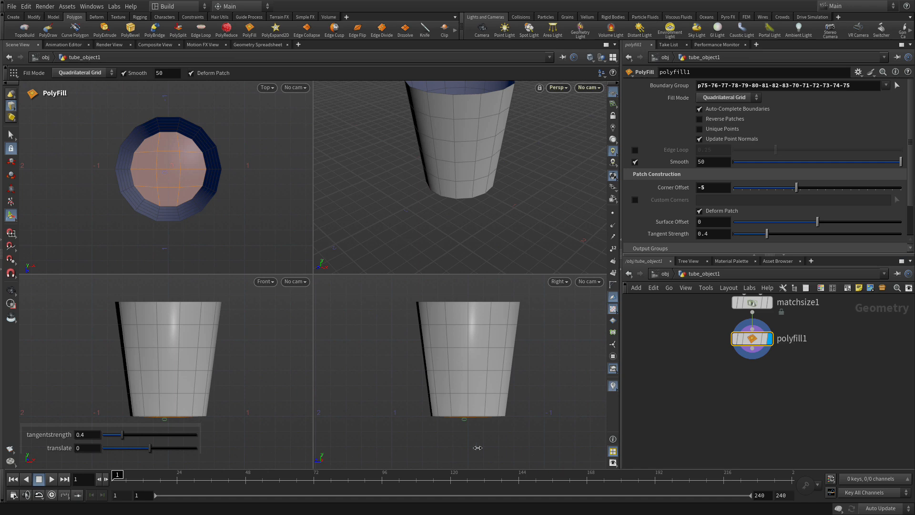
Set the PolyFill's Tangent Strength to 0 to flatten the base cap.
key(Escape)
scroll(502, 403, up, 2)
alt+right_drag(502, 403, 582, 364)
double_click(704, 233)
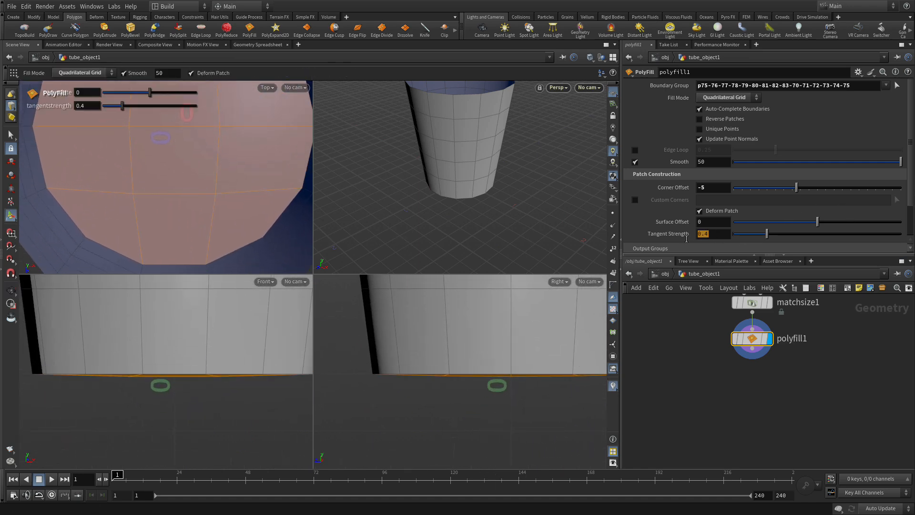
text(0)
key(Return)
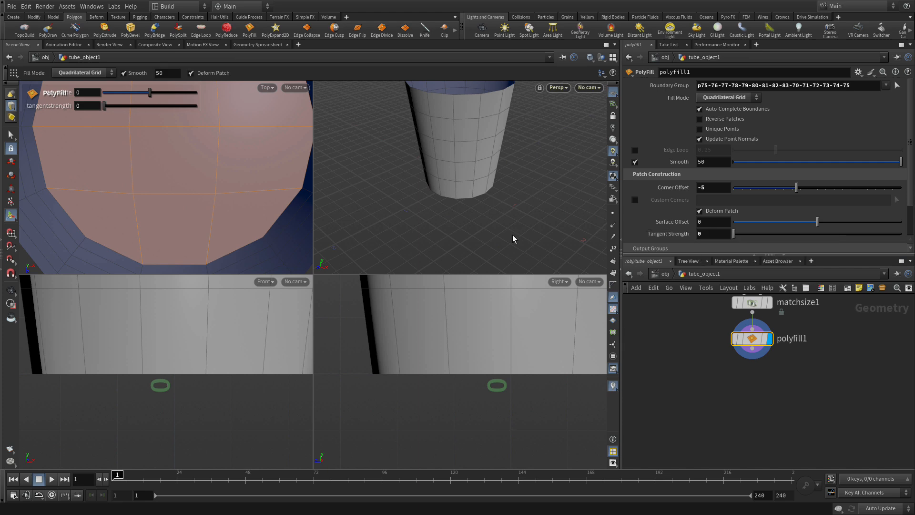
Select the two middle rows of points around the container and apply a Soft Transform to them.
key(space+h)
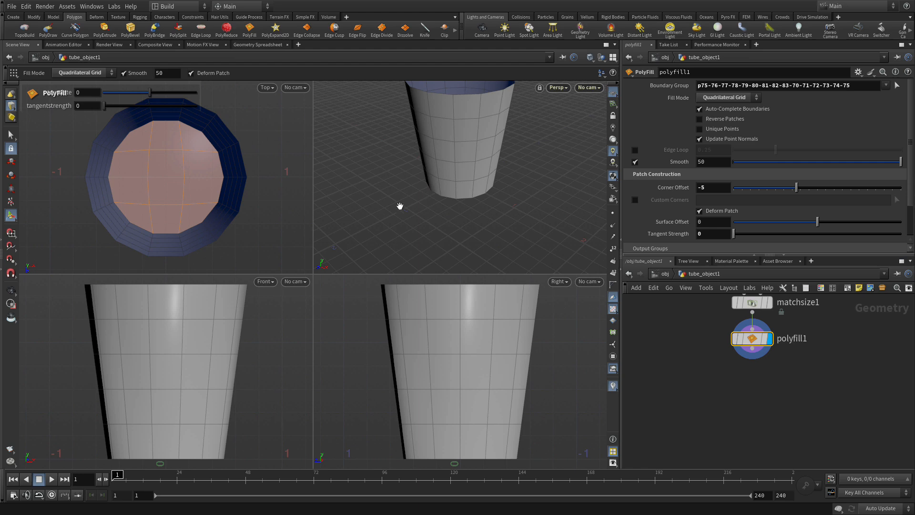
key(2)
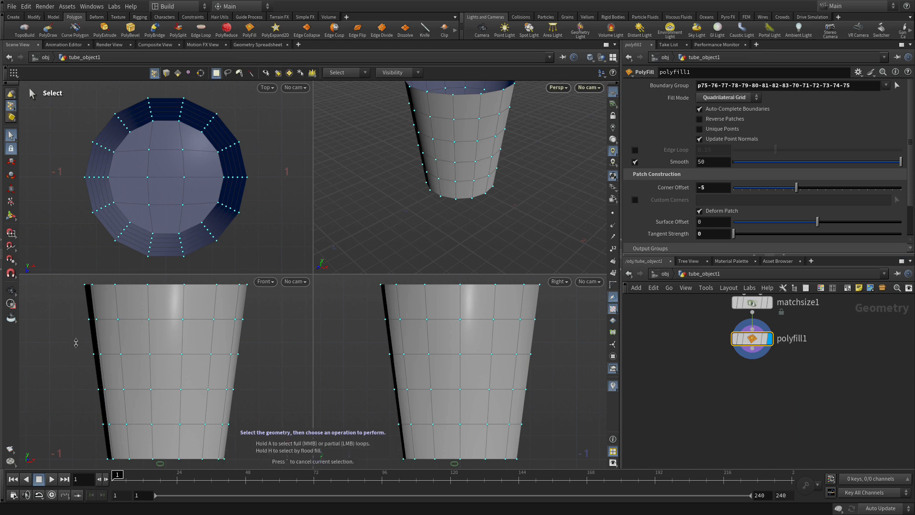
drag(74, 339, 281, 406)
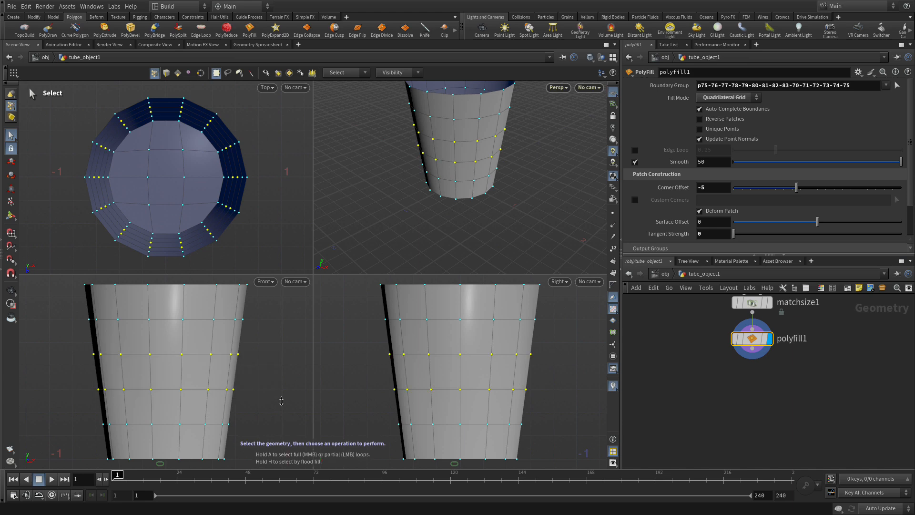
key(Tab)
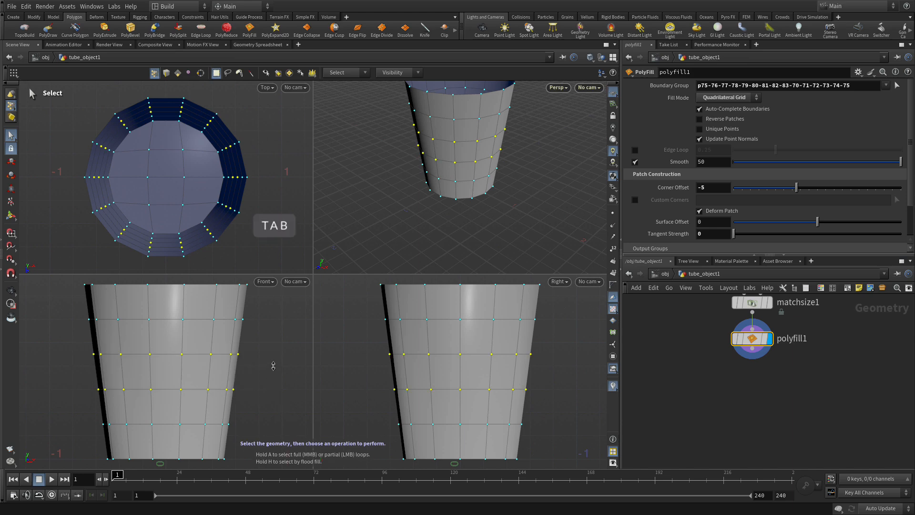
text(soft)
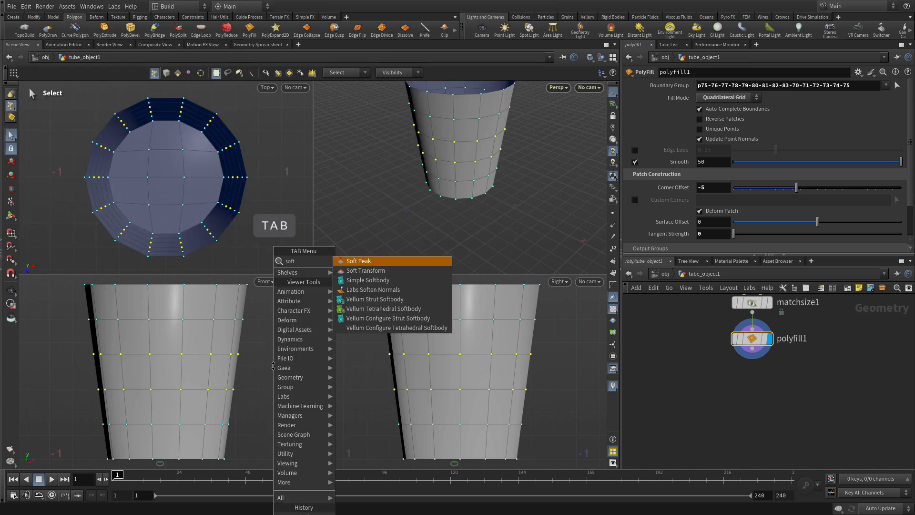
key(Down)
key(Return)
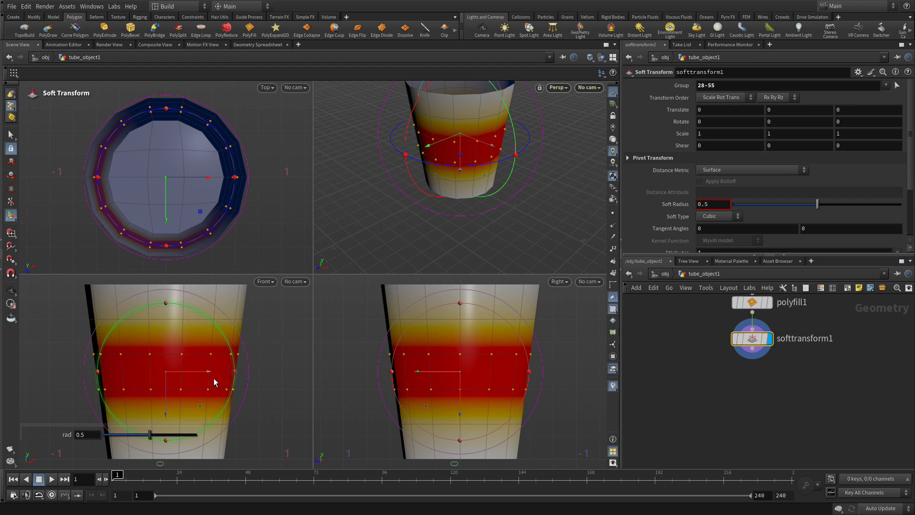
Scale the soft-transformed points to about 1.303 in X and Z only, and set the Soft Radius to 0.855.
key(e)
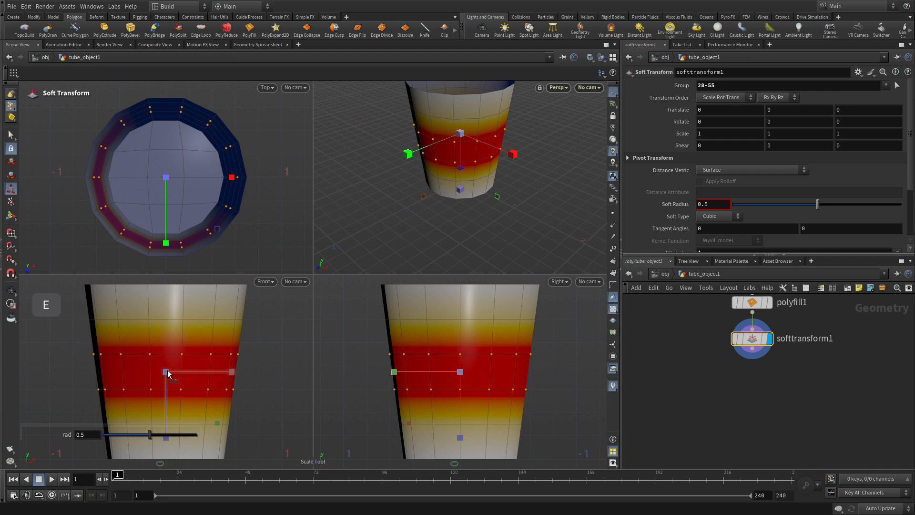
drag(167, 371, 185, 369)
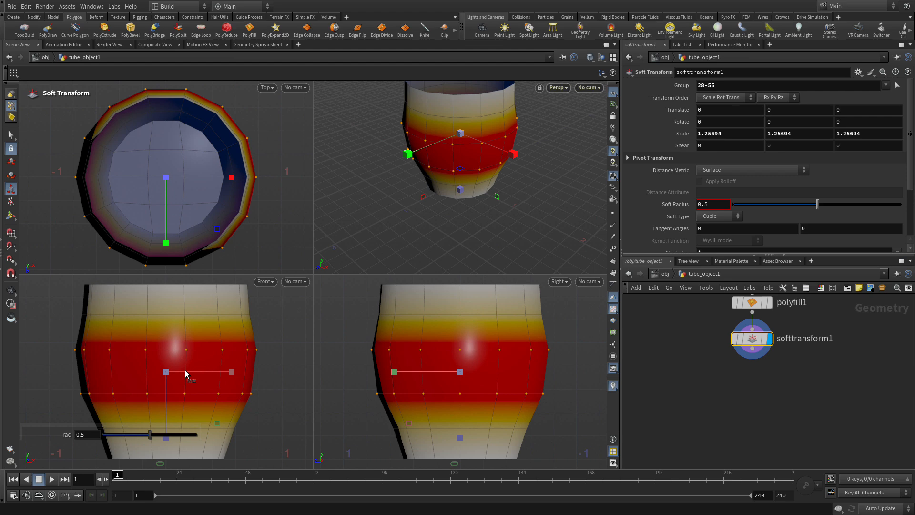
key(ctrl+z)
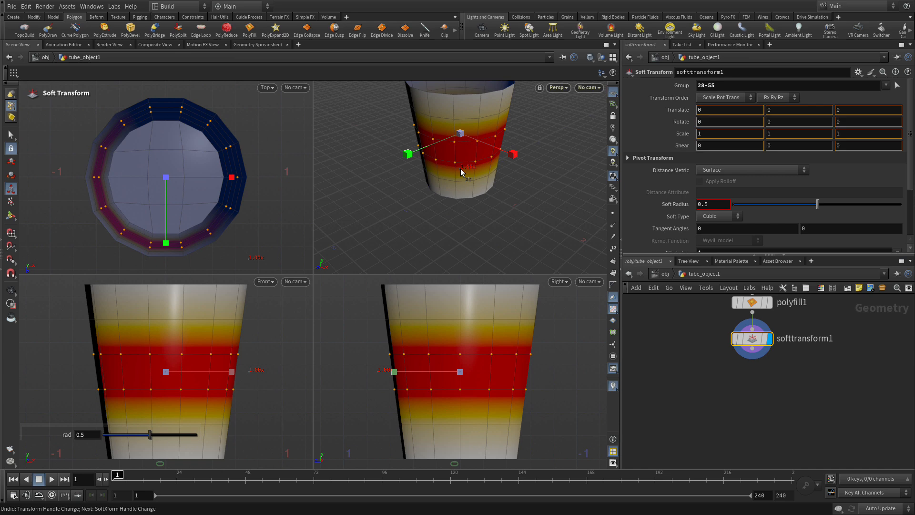
mouse_move(460, 171)
mouse_down()
mouse_move(463, 189)
mouse_move(458, 182)
mouse_up()
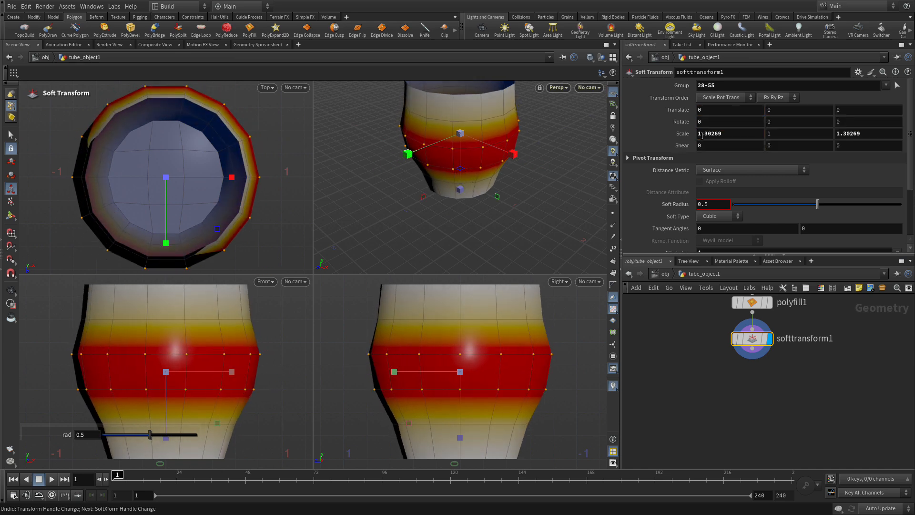
drag(818, 204, 877, 214)
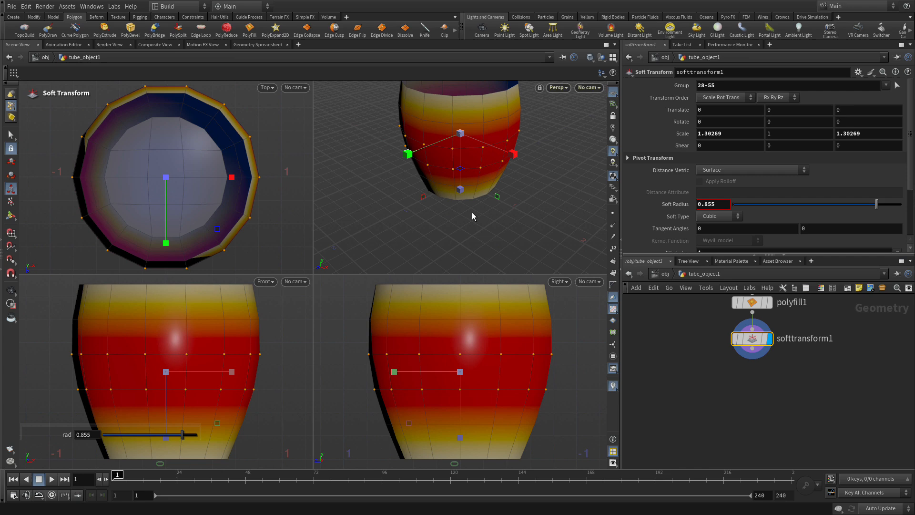
Select all of the container's primitives and apply a PolyExtrude to them.
click(11, 134)
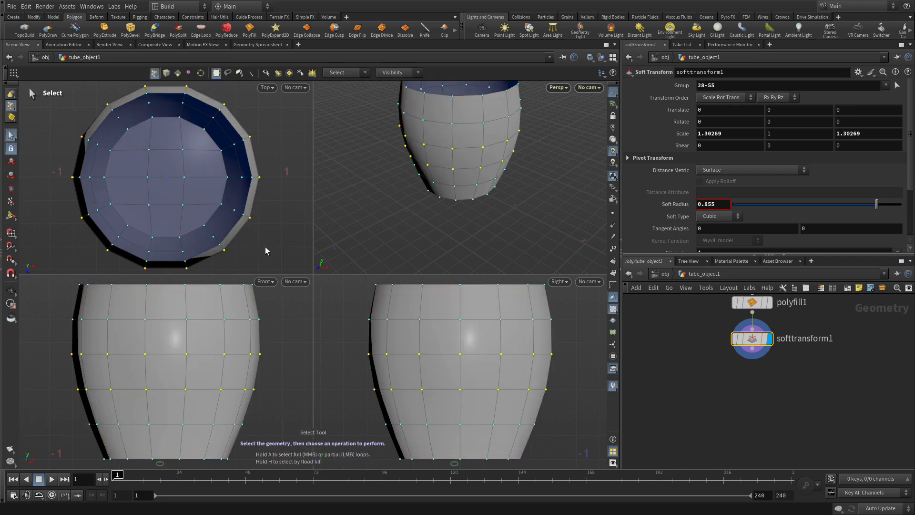
key(4)
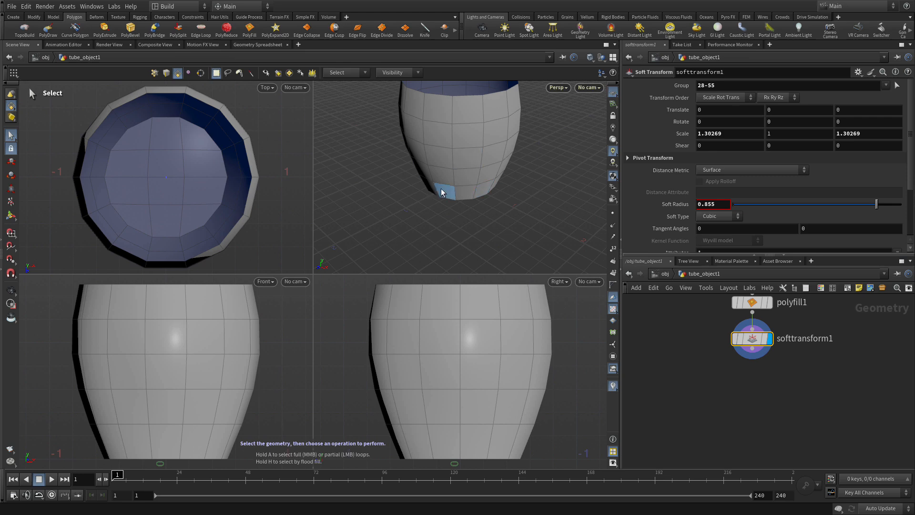
key(Escape)
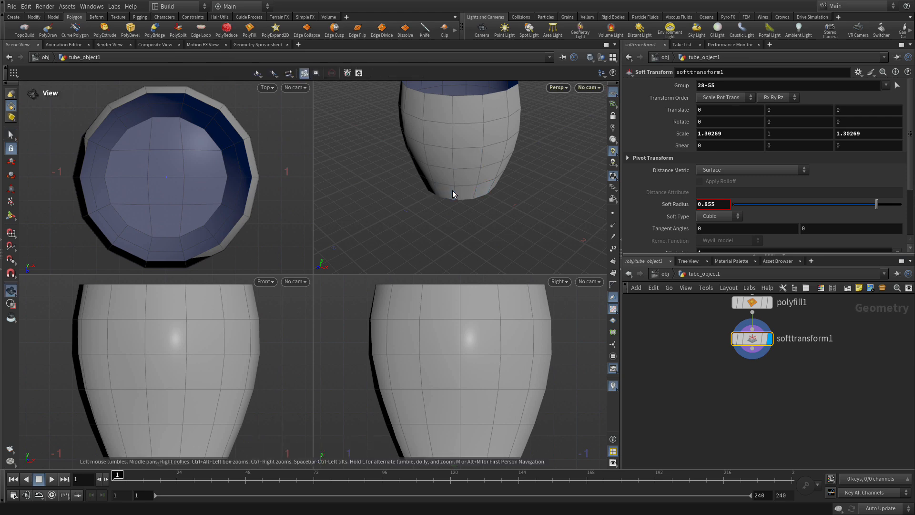
key(s)
key(space+h)
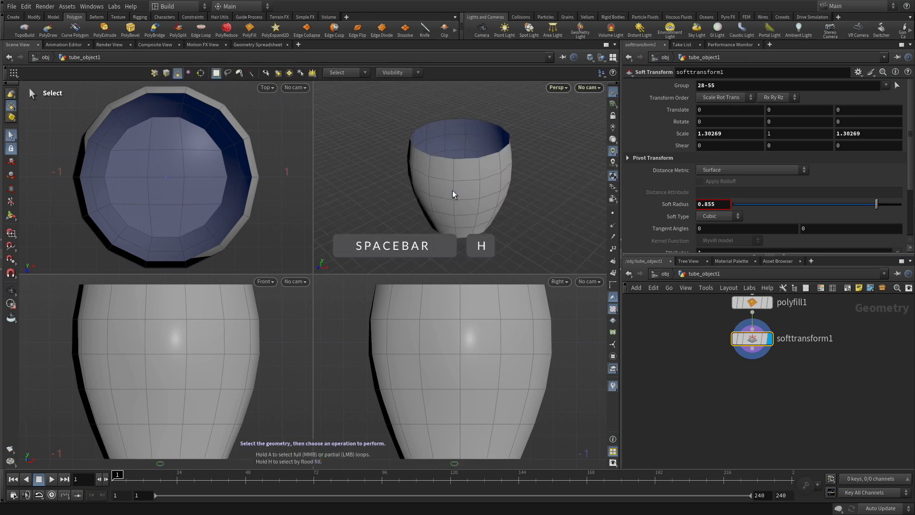
key(space+h)
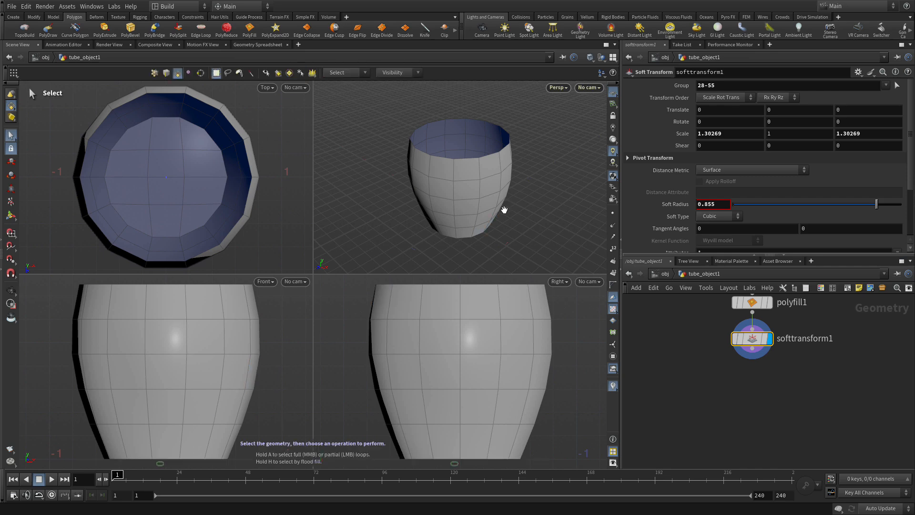
key(n)
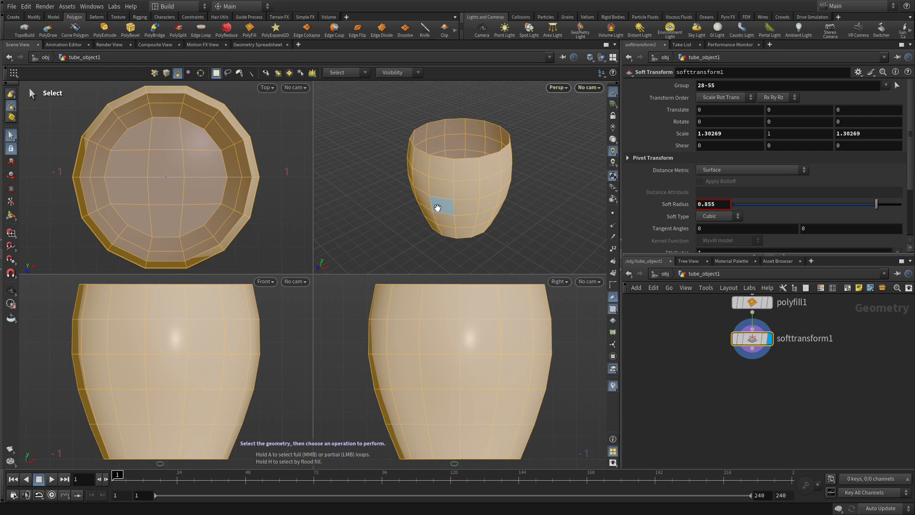
key(c)
click(437, 175)
click(436, 141)
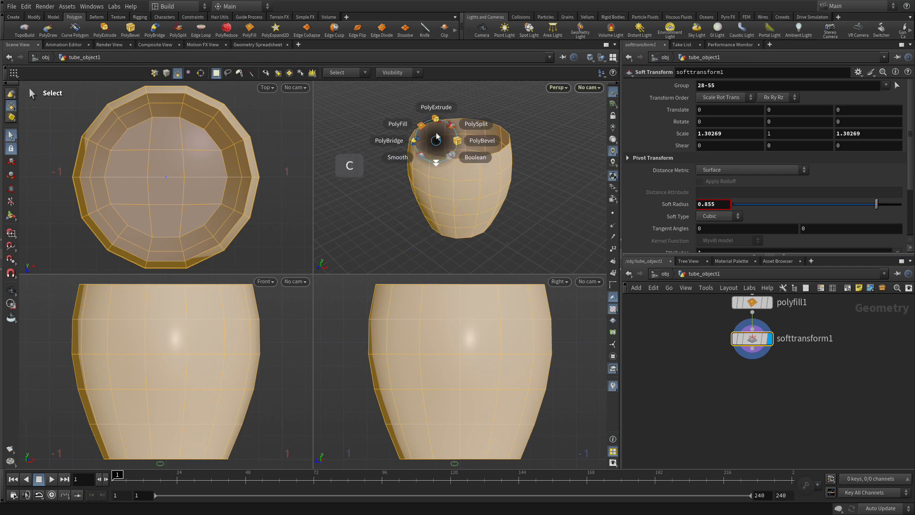
click(437, 108)
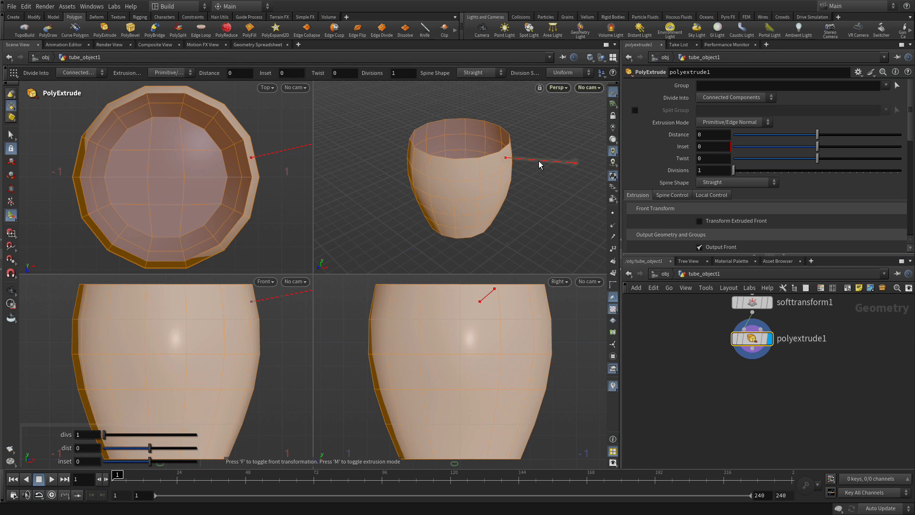
Extrude the walls inward with a distance of about -0.107 and turn on Output Back.
drag(539, 161, 531, 162)
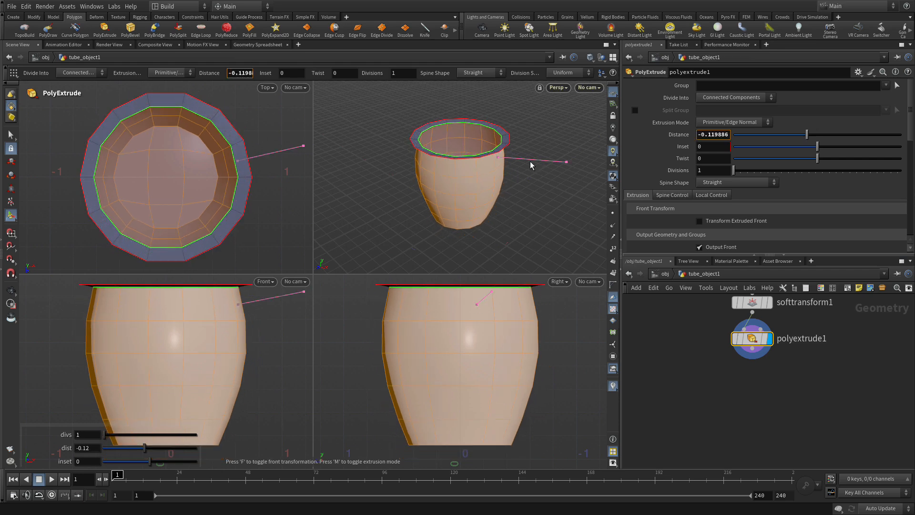
drag(529, 161, 531, 164)
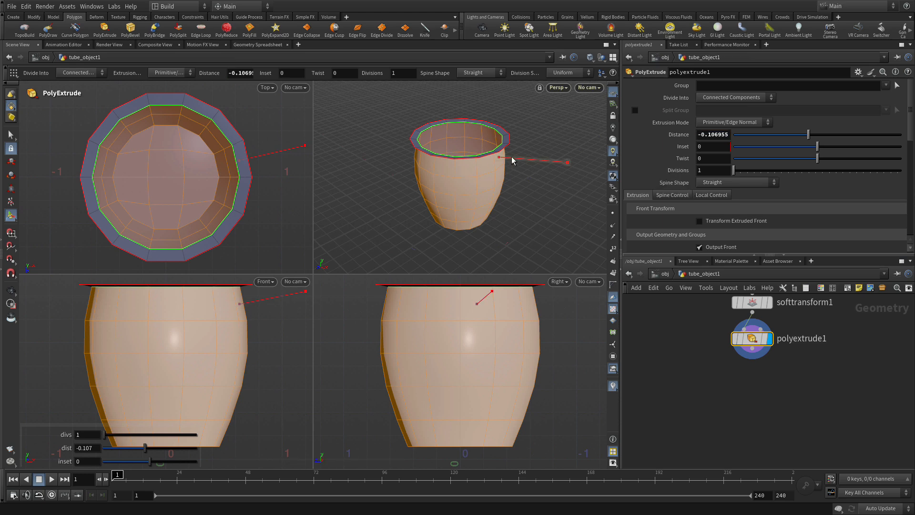
scroll(743, 187, down, 5)
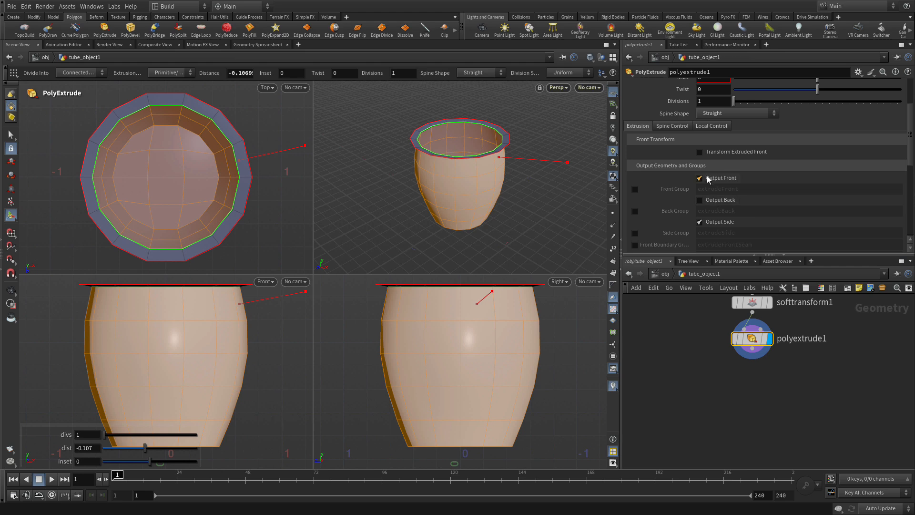
click(712, 201)
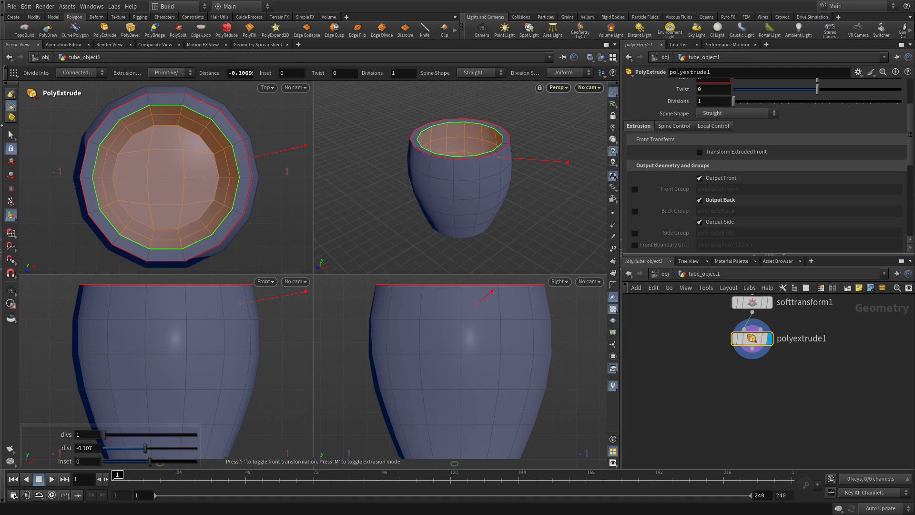
Select all of the container's primitives and apply a Reverse to them.
key(s)
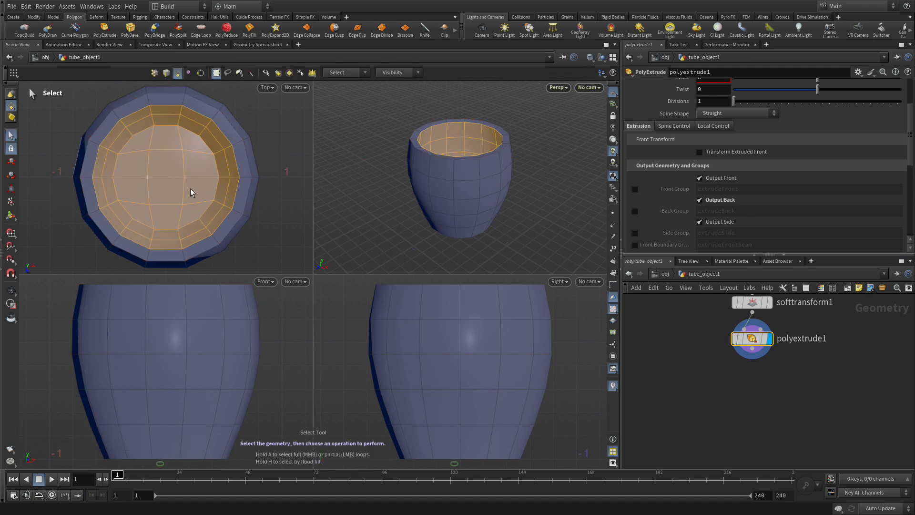
double_click(470, 208)
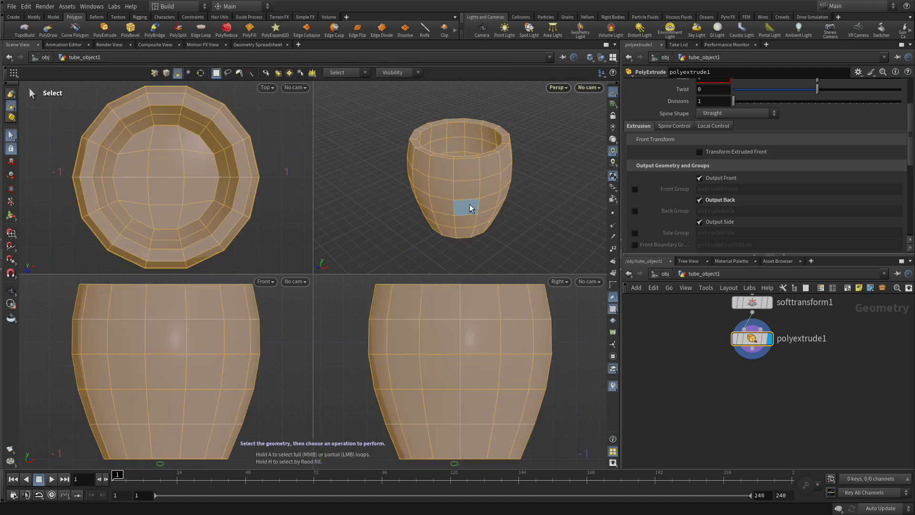
key(Tab)
text(reverse)
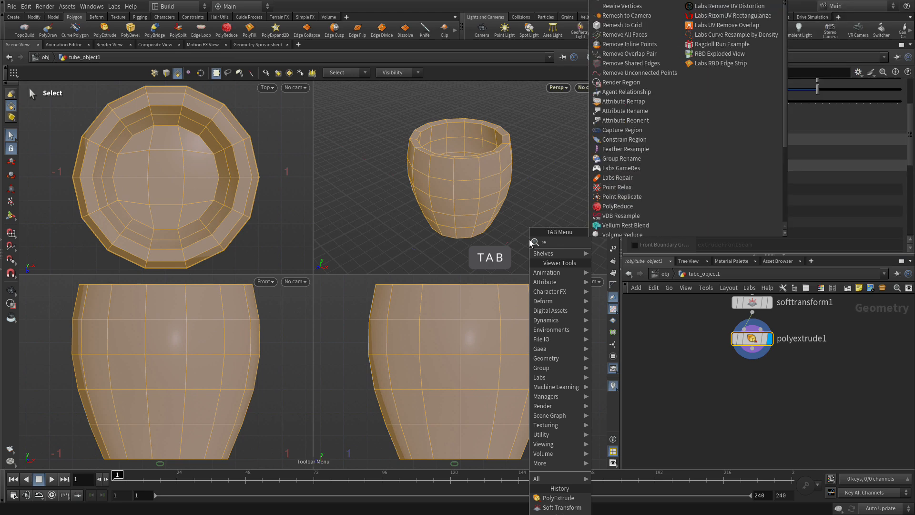
key(Return)
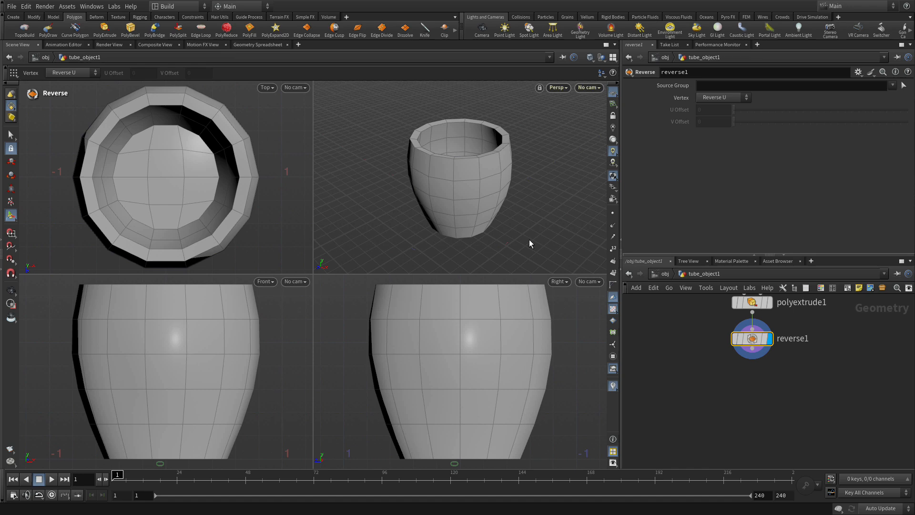
In a single enlarged perspective view, create a PolyBridge from a second-row wall face to the face two rows below it.
key(Escape)
drag(544, 241, 471, 205)
right_drag(493, 212, 507, 268)
key(space+b)
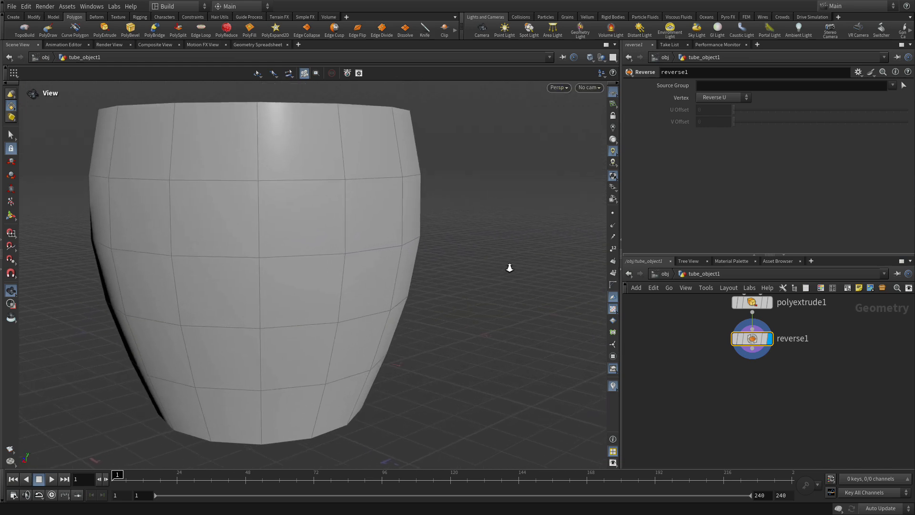
middle_drag(441, 270, 451, 271)
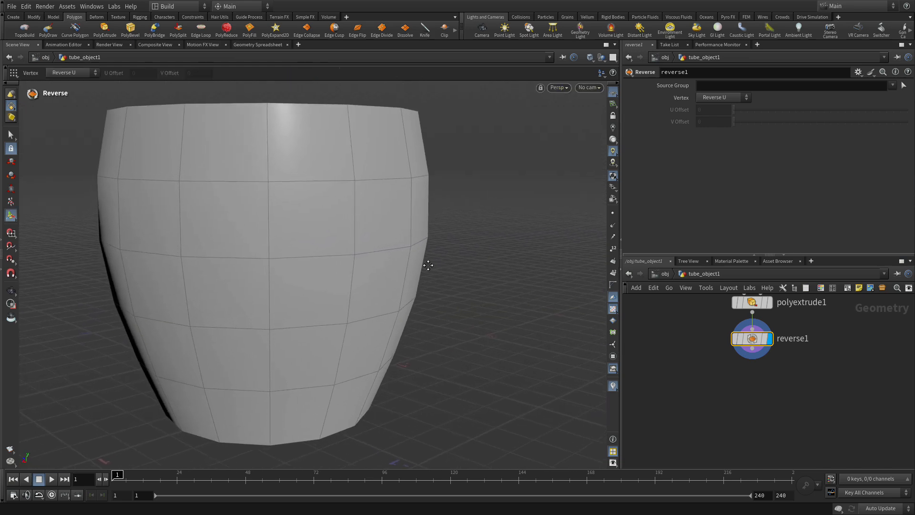
drag(427, 263, 478, 262)
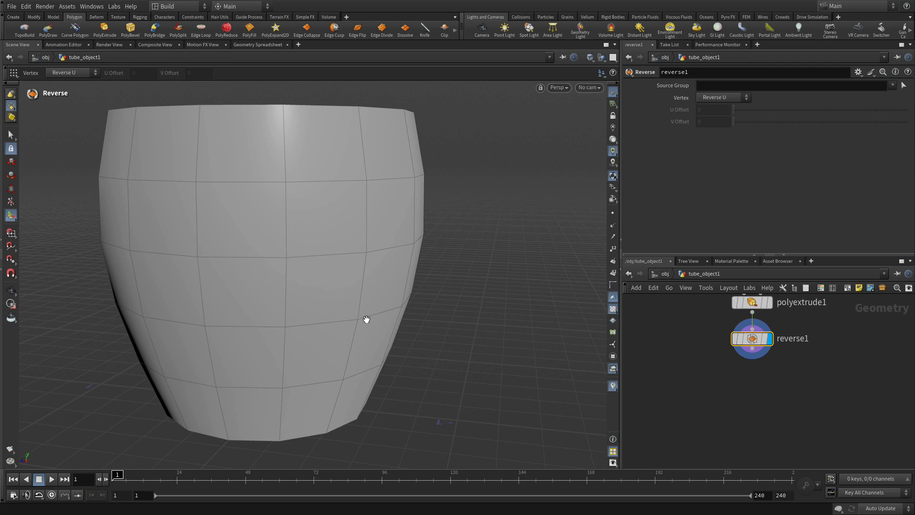
key(s)
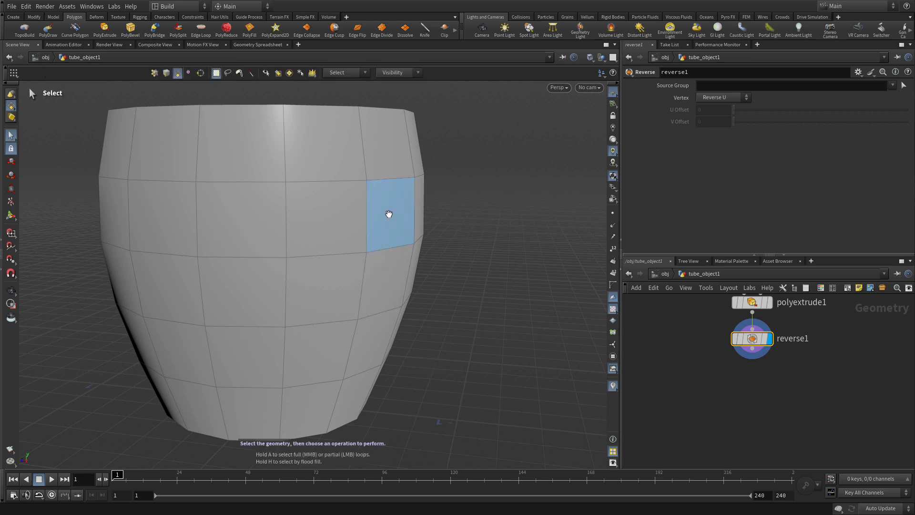
click(389, 213)
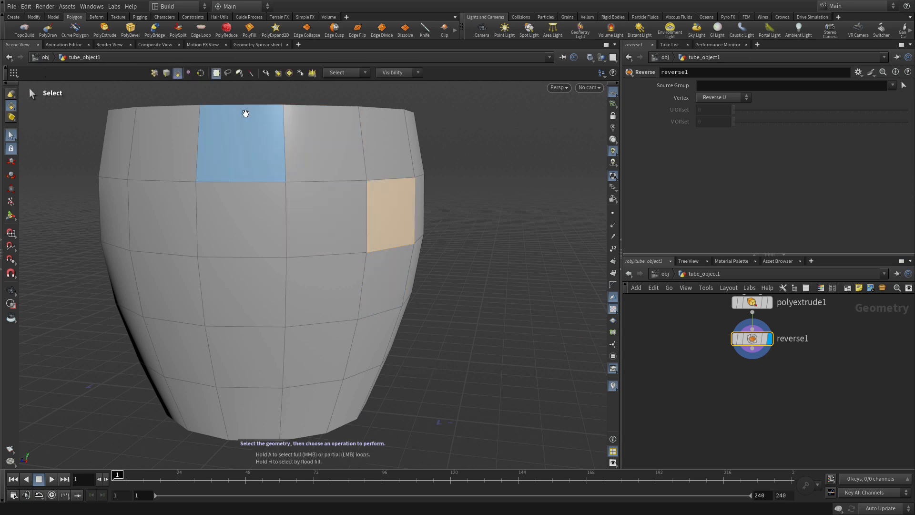
click(154, 30)
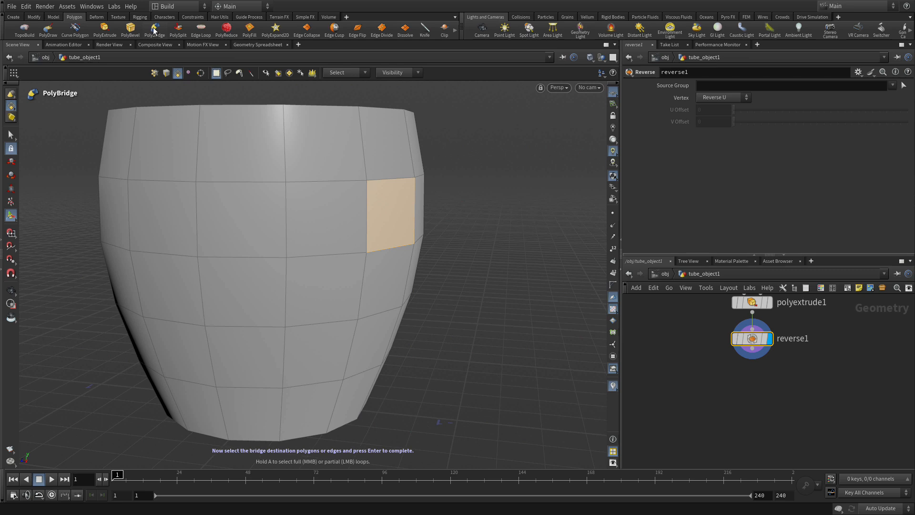
click(379, 345)
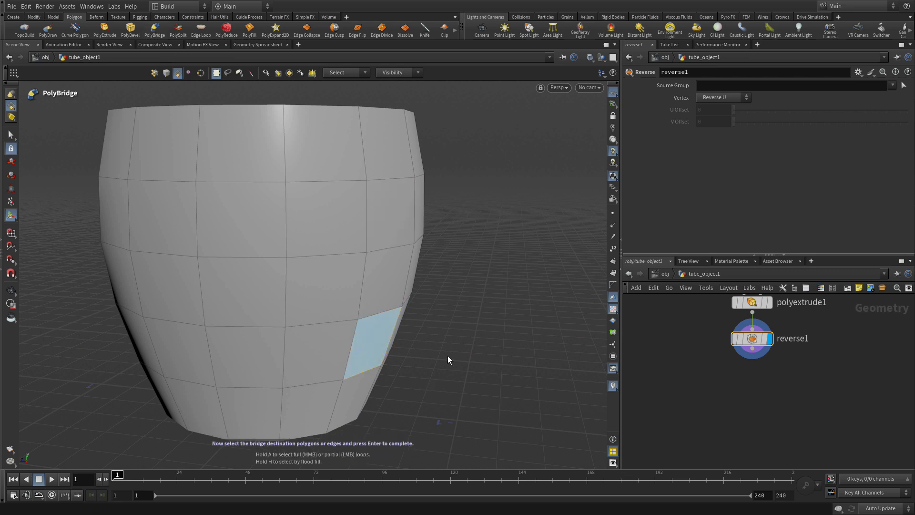
key(Return)
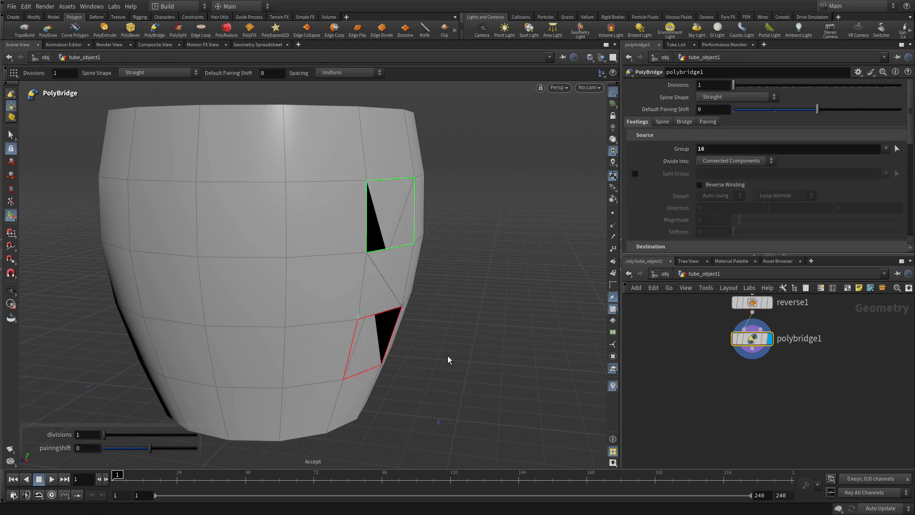
Give the bridge 10 divisions, a Curved spine shape and a Default Pairing Shift of 1.
mouse_move(639, 221)
click(711, 84)
text(0)
key(Return)
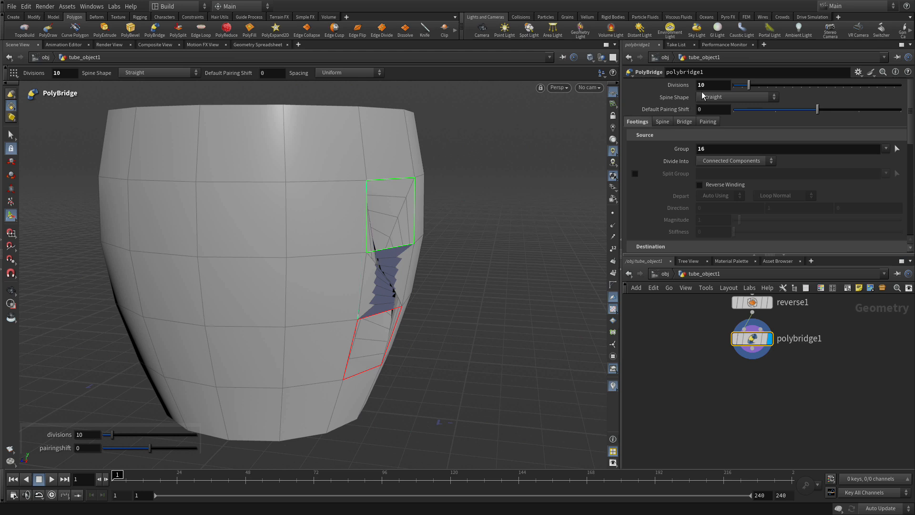
click(705, 97)
click(707, 116)
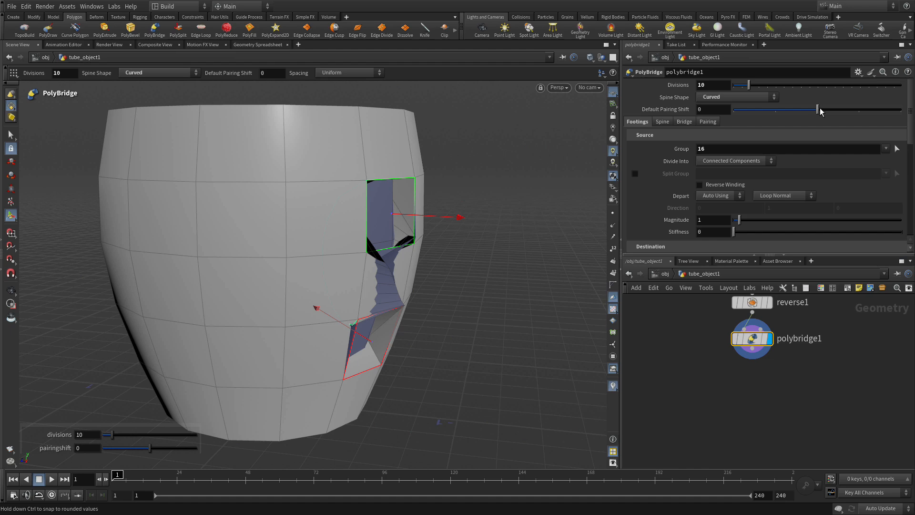
drag(818, 111, 843, 110)
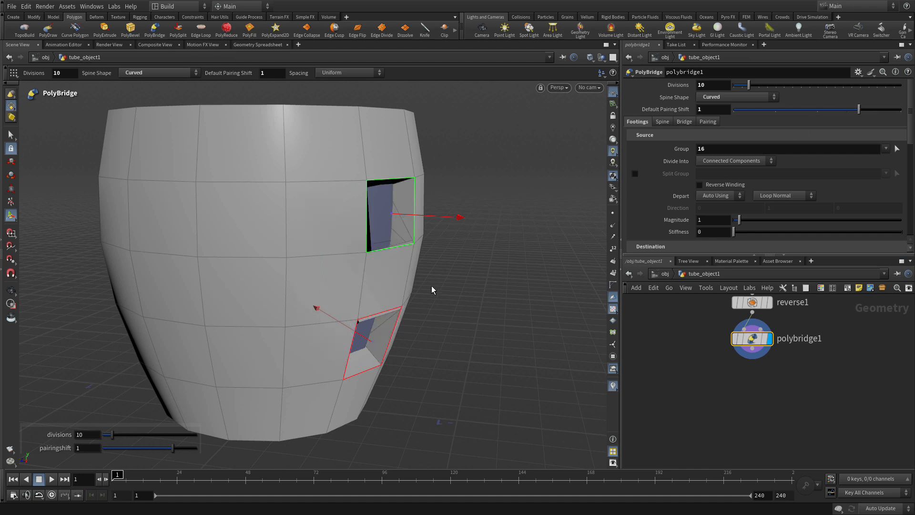
Set the bridge's source Depart and destination Arrive options to Along.
key(Escape)
drag(436, 281, 352, 190)
key(Return)
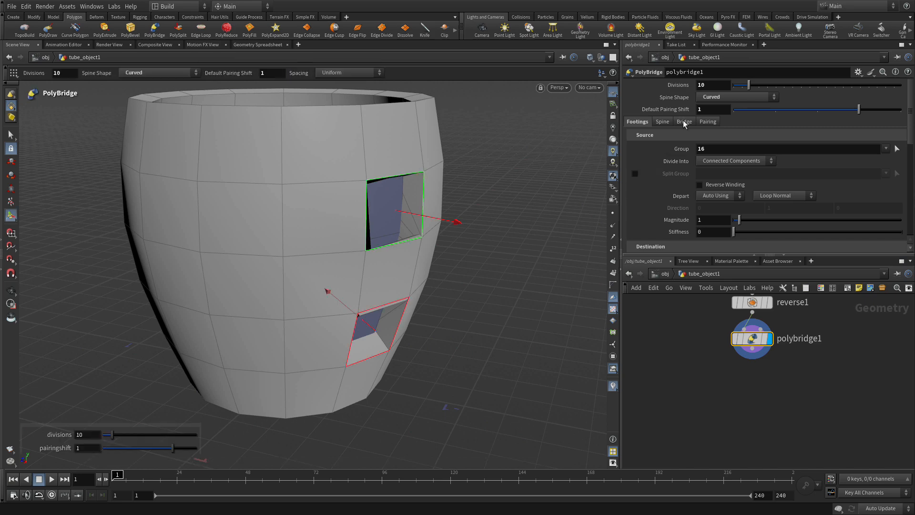
scroll(713, 207, down, 2)
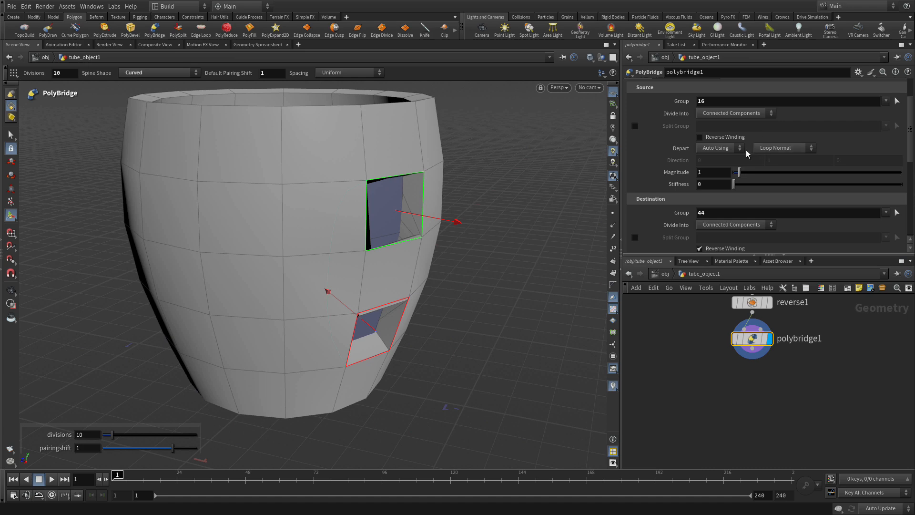
click(768, 150)
click(769, 150)
click(724, 150)
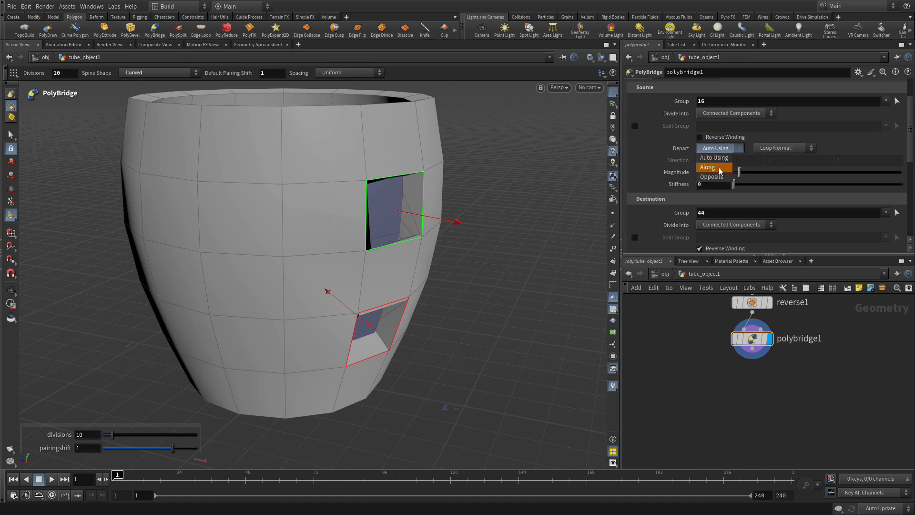
click(718, 168)
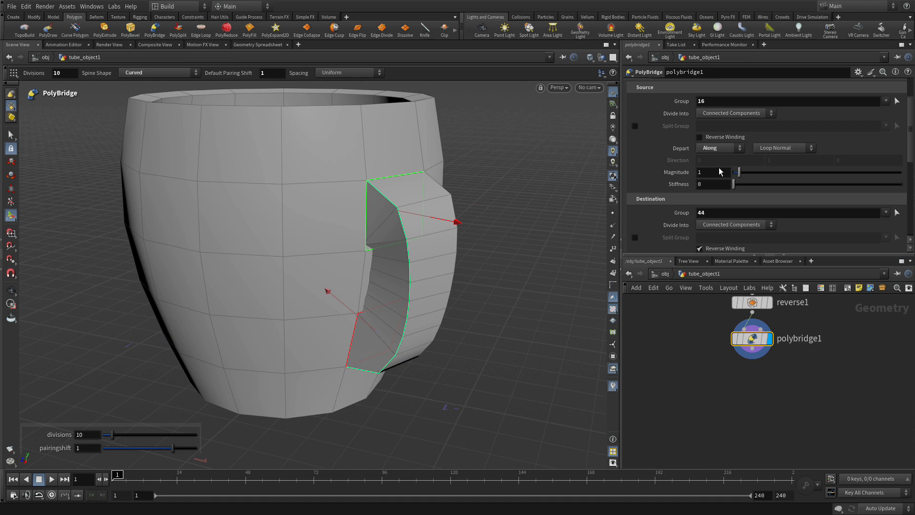
scroll(718, 167, down, 3)
click(713, 224)
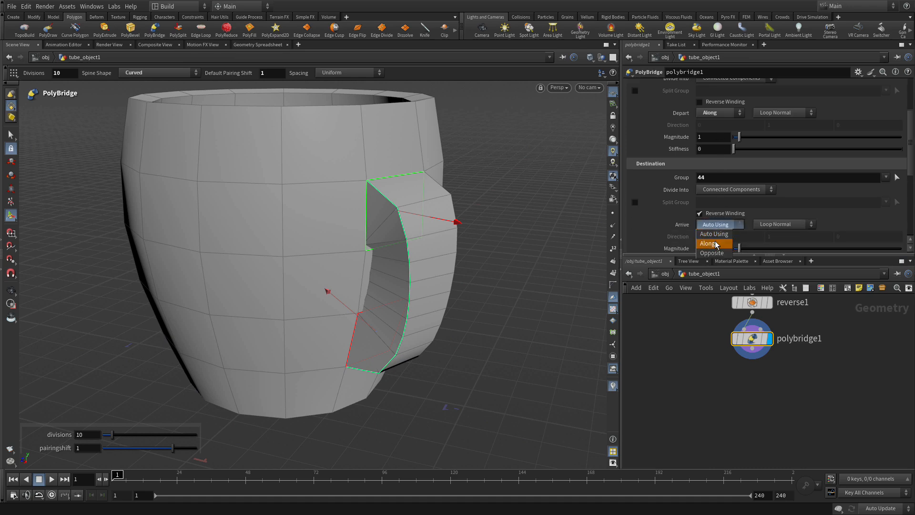
click(717, 241)
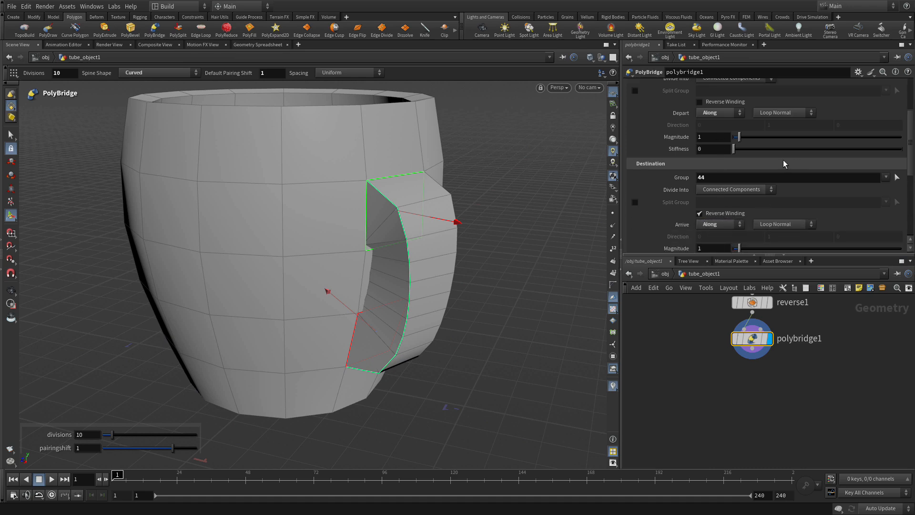
Switch both the source and destination footings of the bridge from Loop Normal to Explicit Direction.
click(773, 115)
click(772, 132)
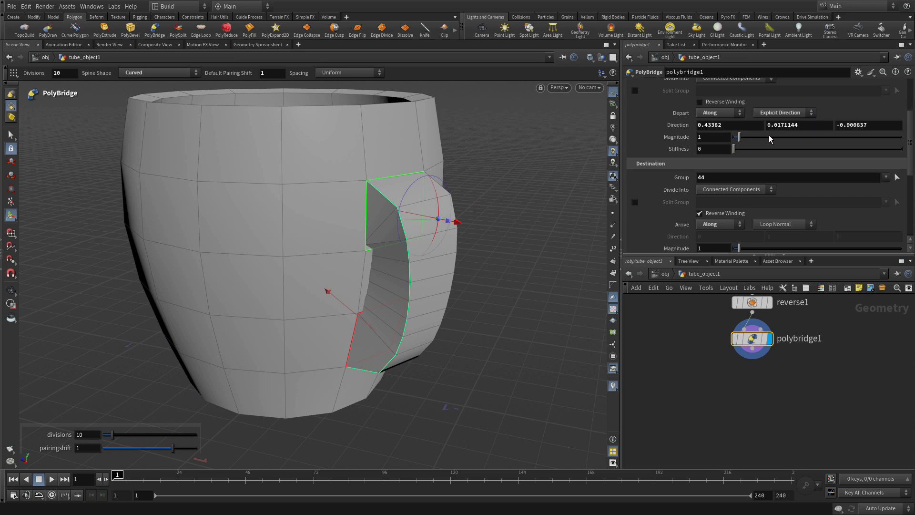
click(767, 225)
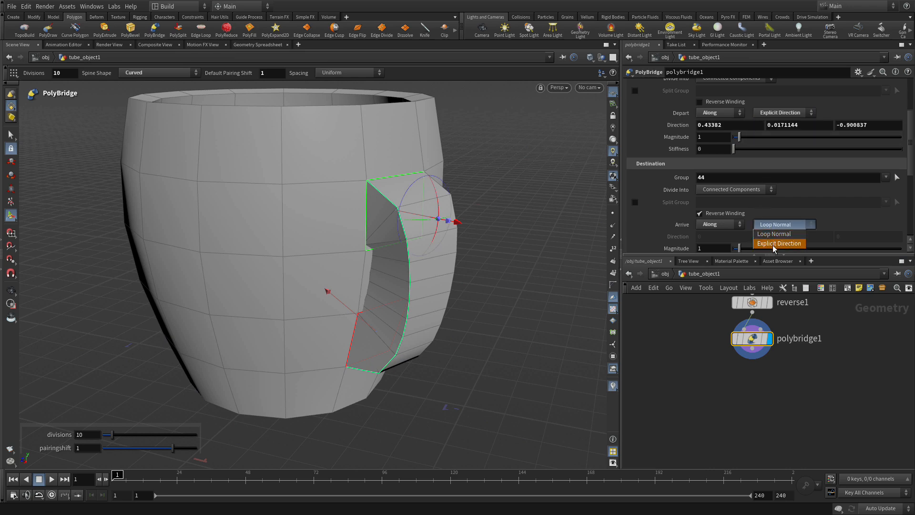
click(773, 243)
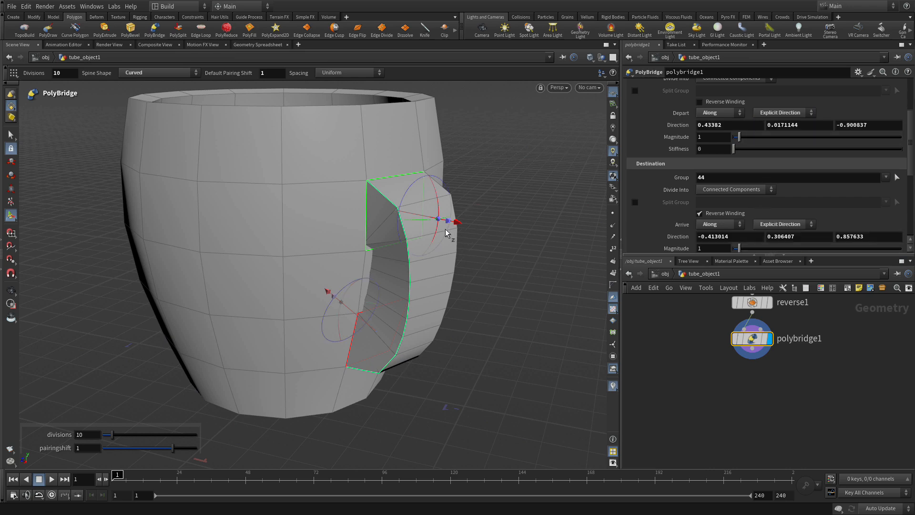
Adjust the handle's source to magnitude about 2.60, direction (0.37, 0.41, -0.84), and its destination to about 2.92, direction (-0.41, -0.06, 0.91).
drag(456, 225, 549, 258)
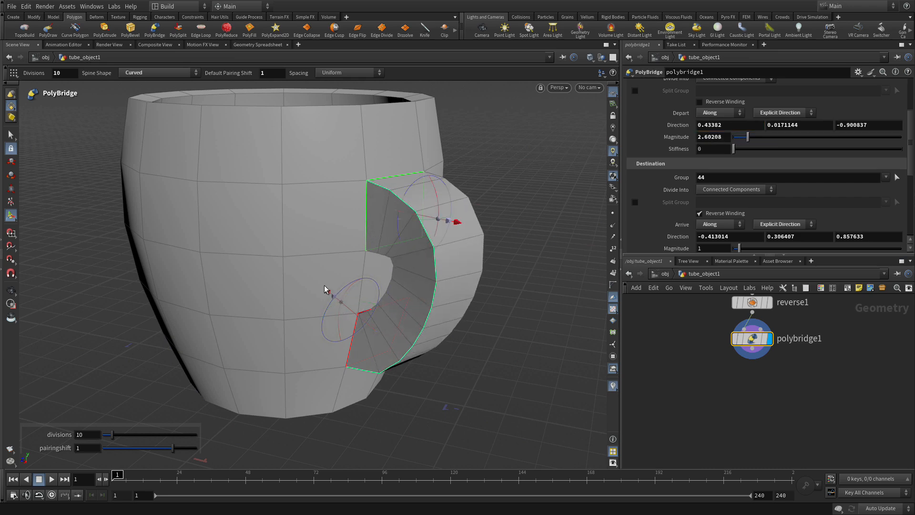
drag(327, 296, 254, 256)
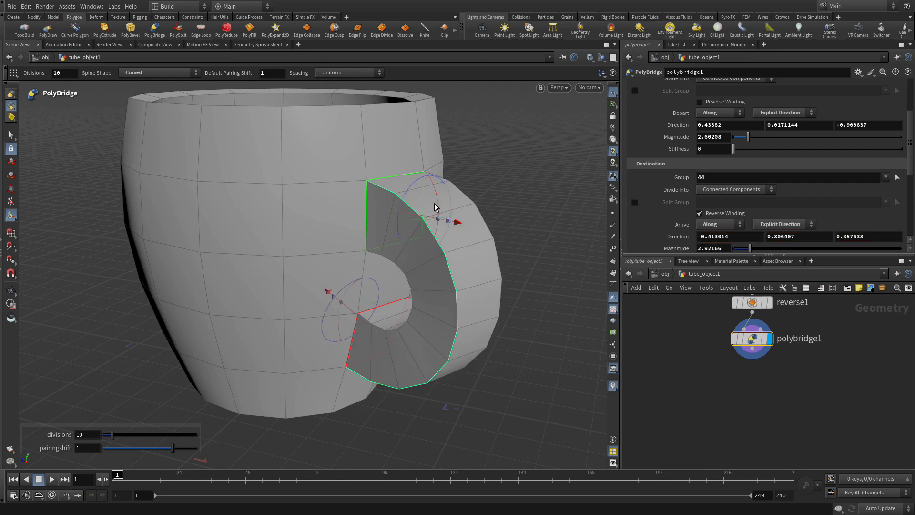
mouse_move(436, 206)
mouse_down()
mouse_move(439, 189)
mouse_move(439, 199)
mouse_up()
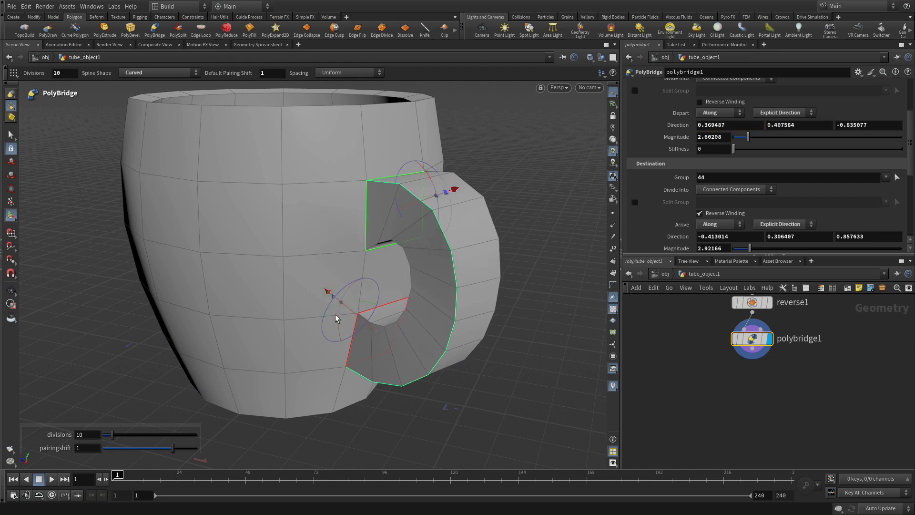
drag(336, 318, 341, 344)
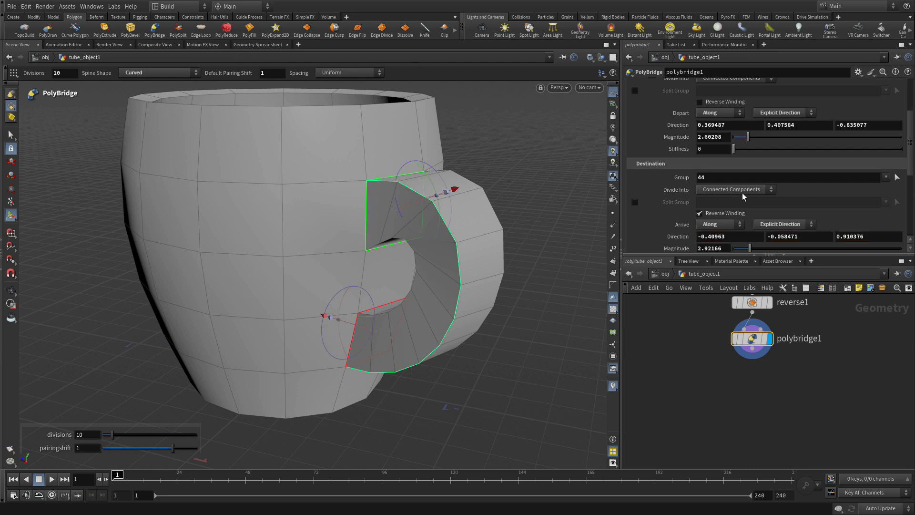
Set the bridge Thickness to 0.66 and add a slightly lowered middle point to the Thickness Scale Ramp.
scroll(742, 193, up, 5)
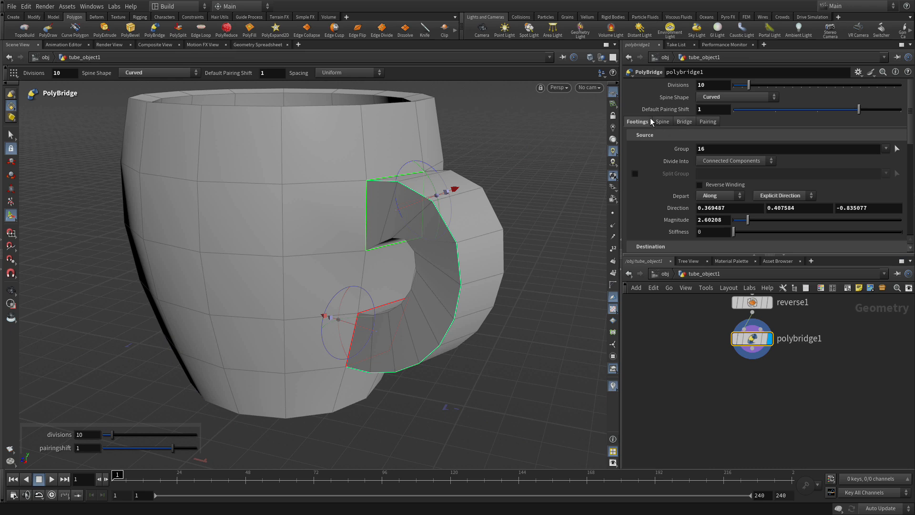
click(684, 122)
scroll(756, 179, down, 8)
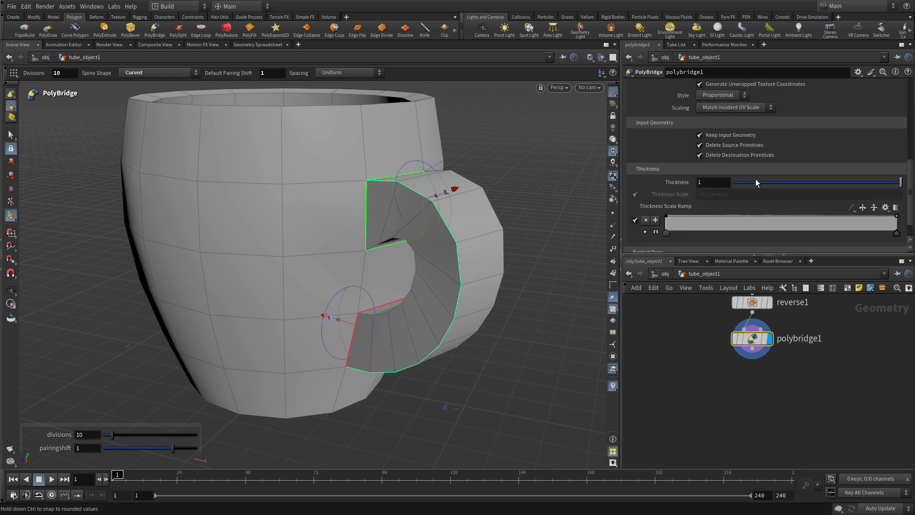
scroll(755, 179, down, 1)
click(696, 157)
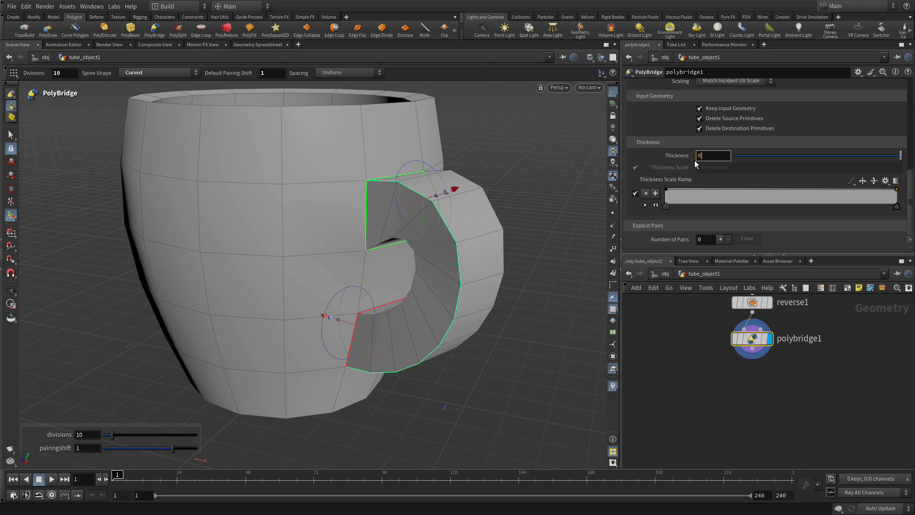
text(0.66)
key(Return)
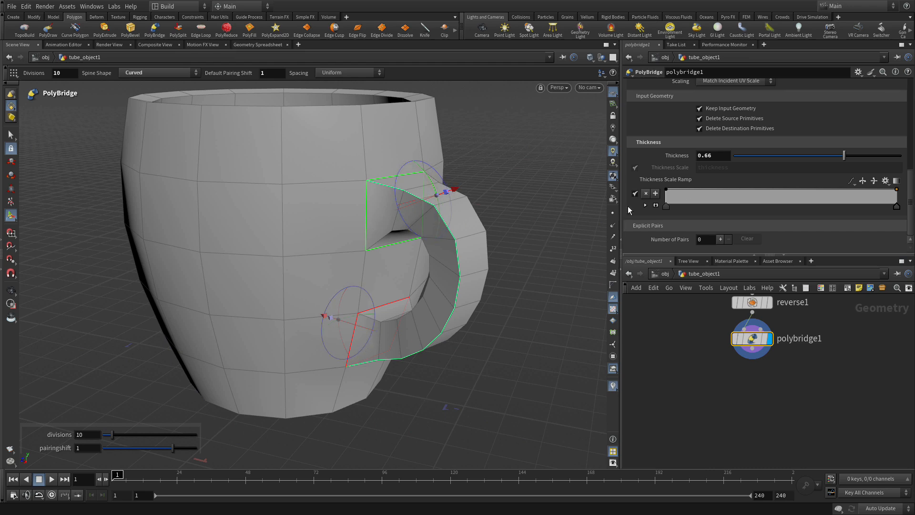
click(768, 193)
drag(768, 192, 768, 195)
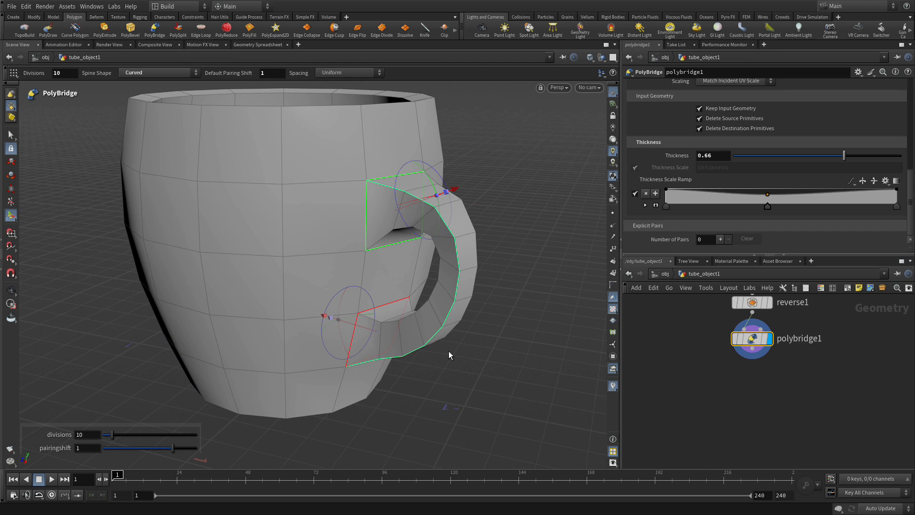
Select the whole mug, including its handle, and add a Subdivide node to it.
alt+right_drag(699, 378, 665, 386)
alt+middle_drag(667, 377, 683, 406)
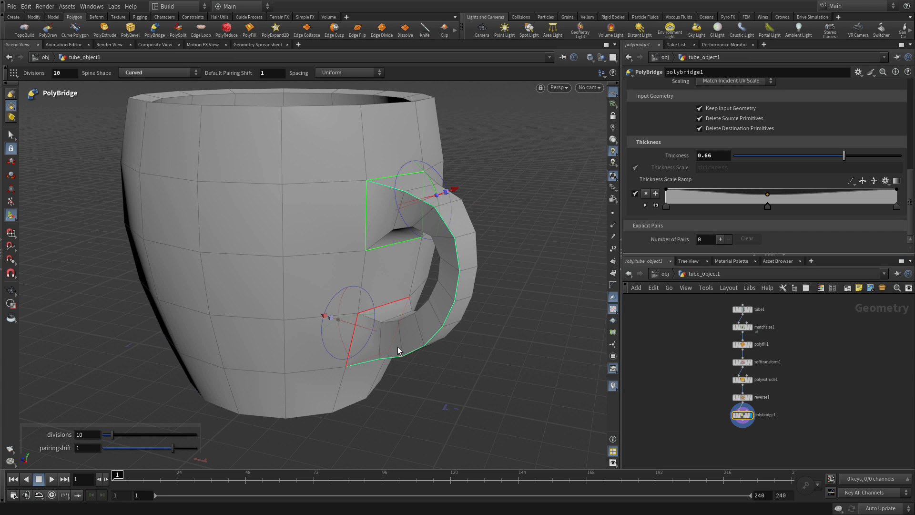
key(s)
click(331, 280)
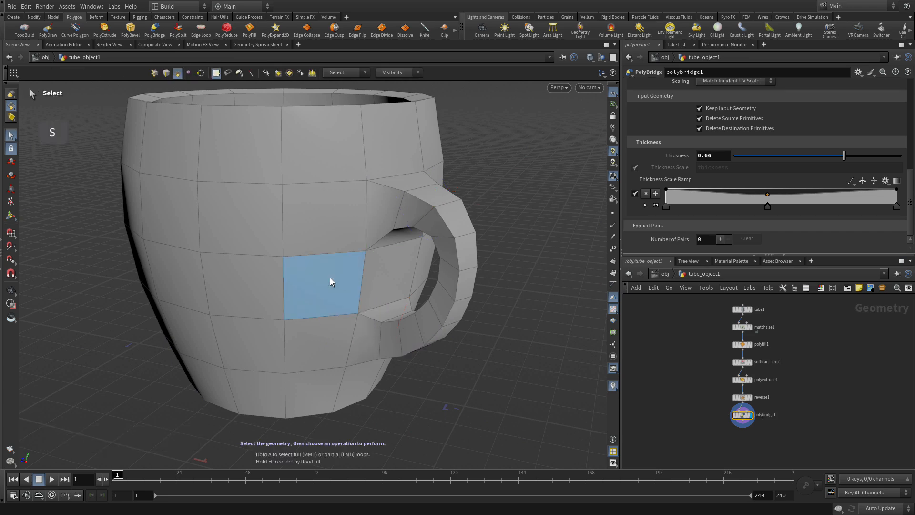
double_click(319, 272)
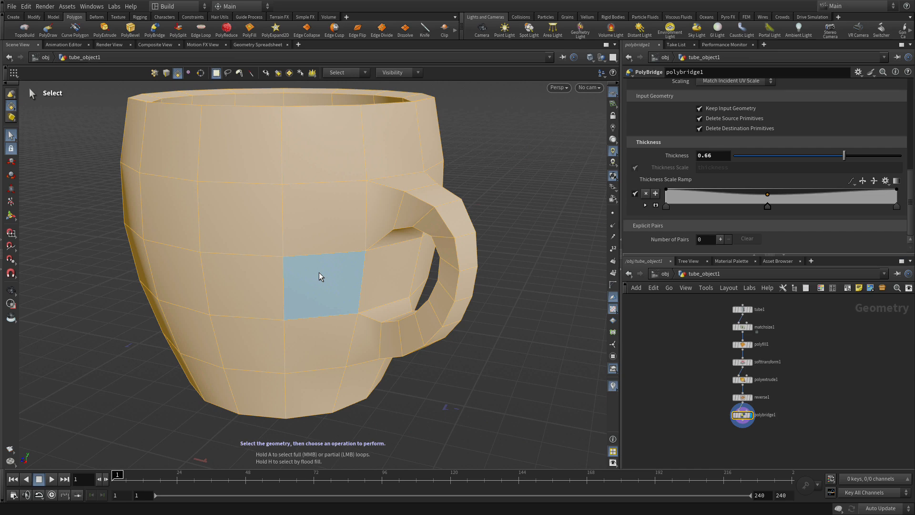
key(Tab)
text(subd)
key(Return)
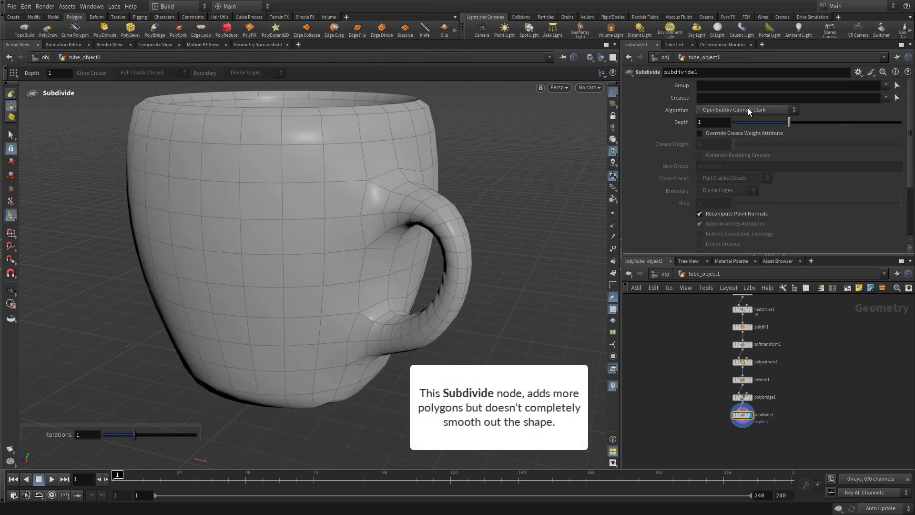
Select the whole subdivided mug and add a Color node set to orange (1, 0.5, 0).
key(s)
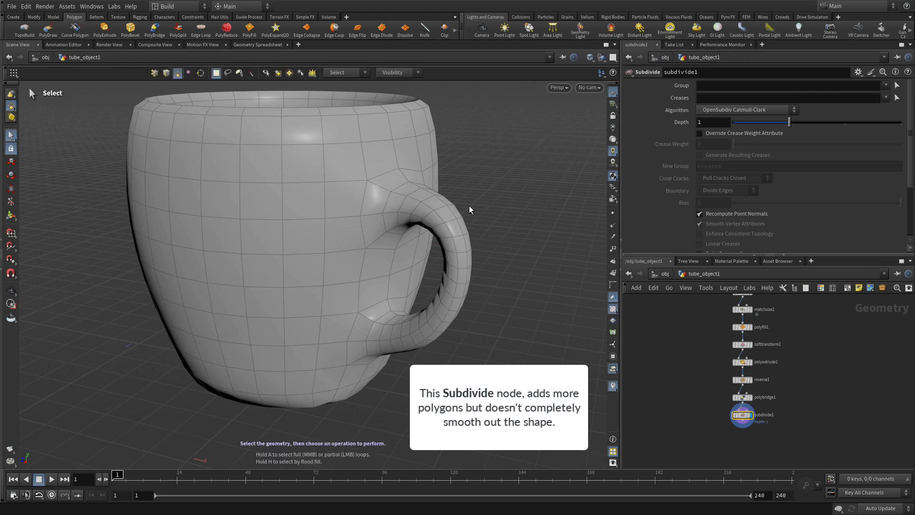
double_click(353, 192)
key(Tab)
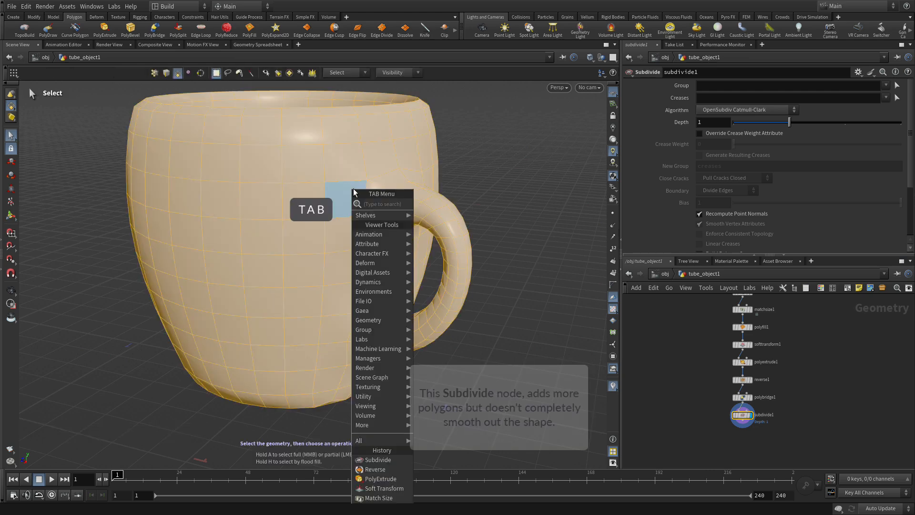
text(color)
key(Return)
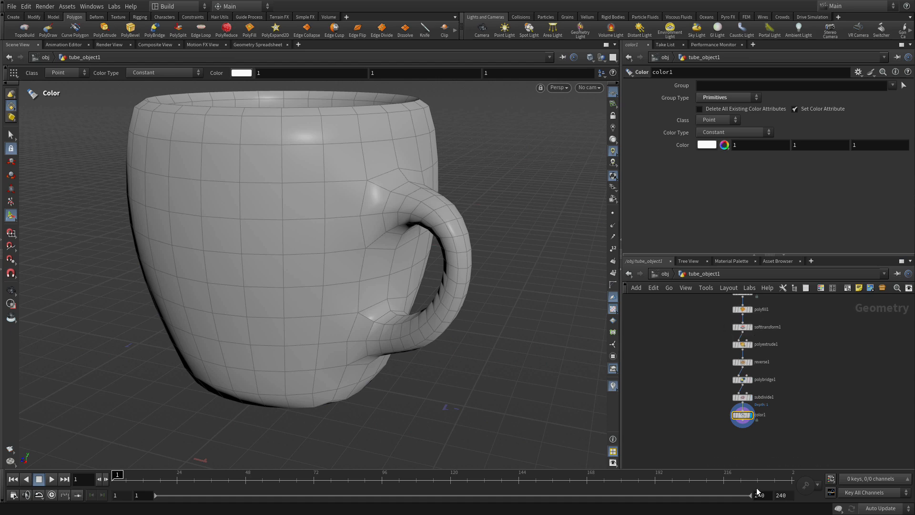
click(705, 144)
click(685, 73)
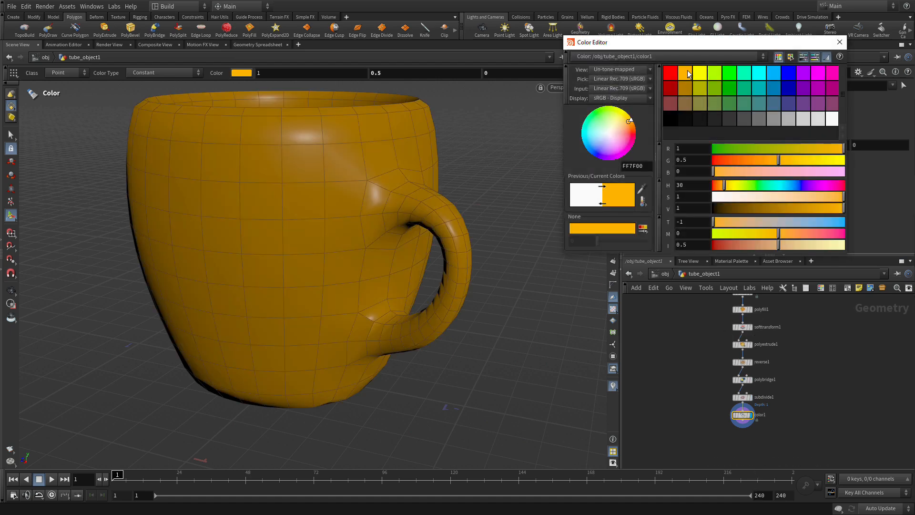
click(839, 42)
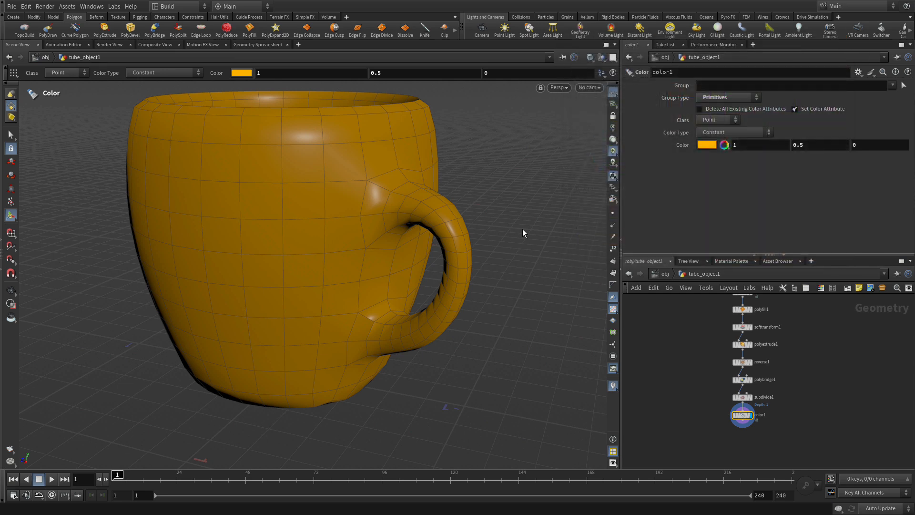
Switch the viewport shading to Smooth Shaded and inspect the mug's surface from a lower angle.
click(590, 57)
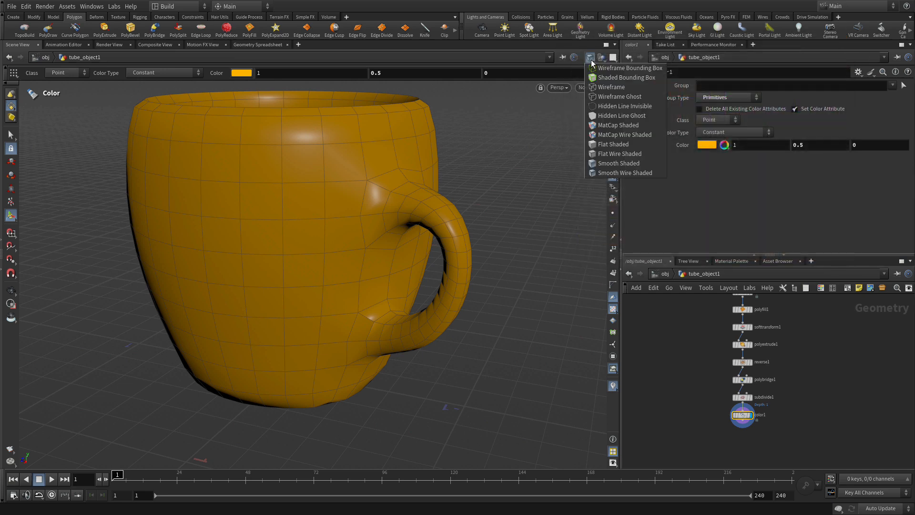
click(603, 164)
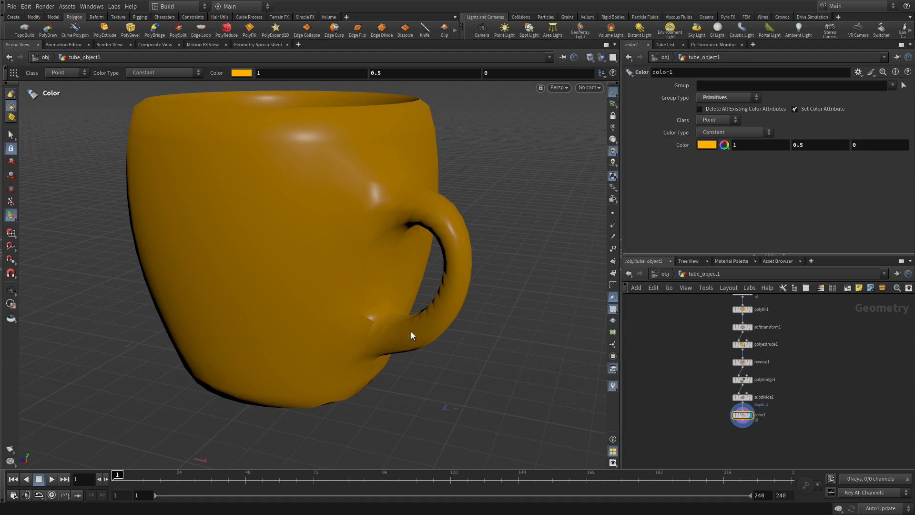
key(Escape)
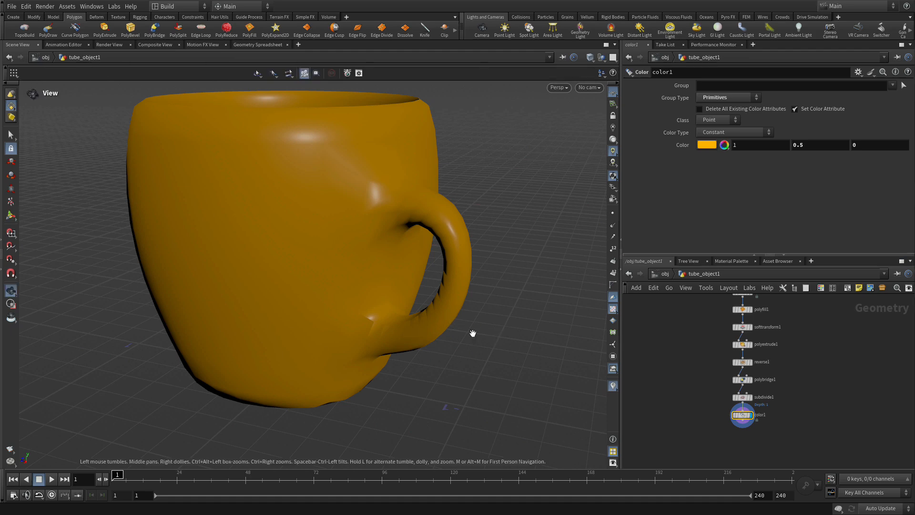
mouse_move(473, 332)
mouse_down()
mouse_move(547, 329)
mouse_move(409, 320)
mouse_move(482, 321)
mouse_up()
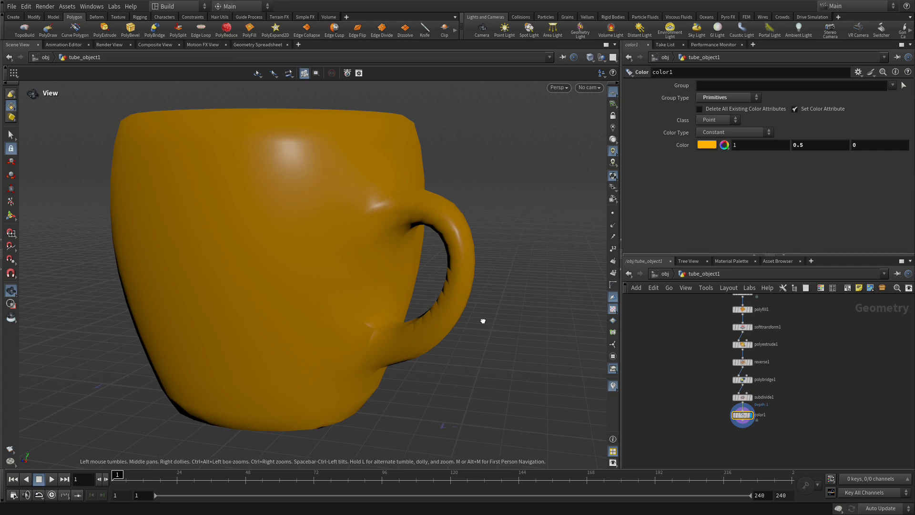
key(Return)
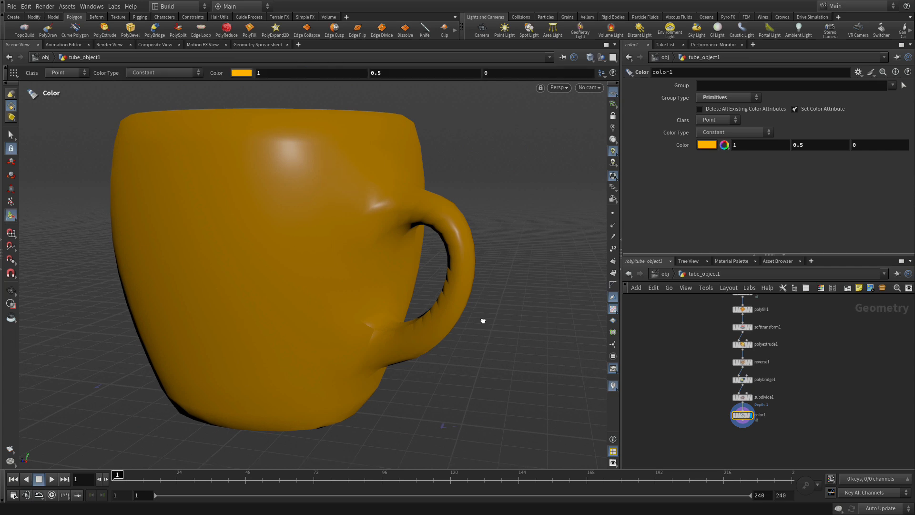
Turn on viewport subdivision for the mug and view its smoothed shape from above.
key(shift+plus)
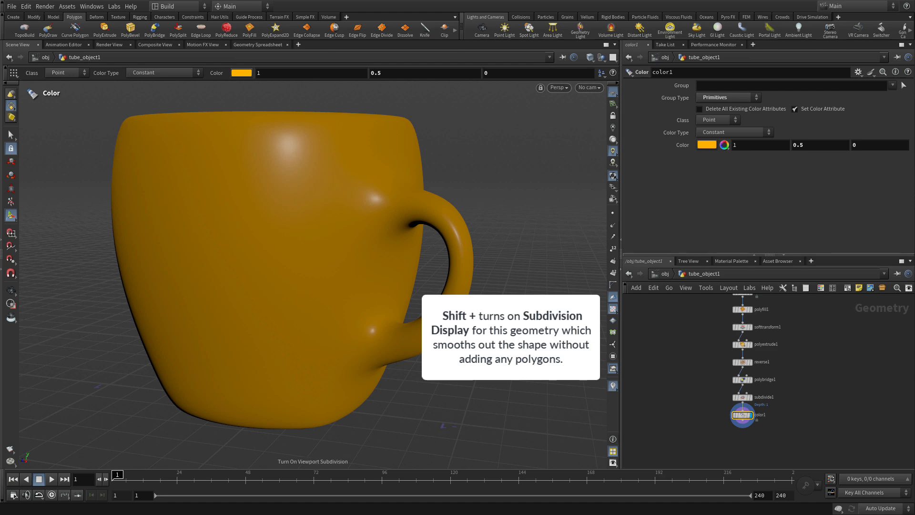
alt+drag(495, 257, 551, 292)
alt+right_drag(551, 292, 420, 310)
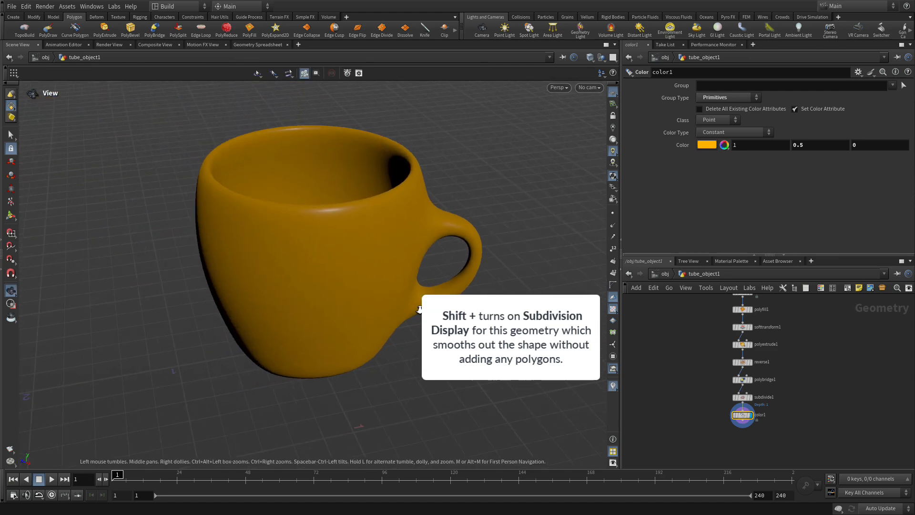
alt+drag(419, 310, 450, 294)
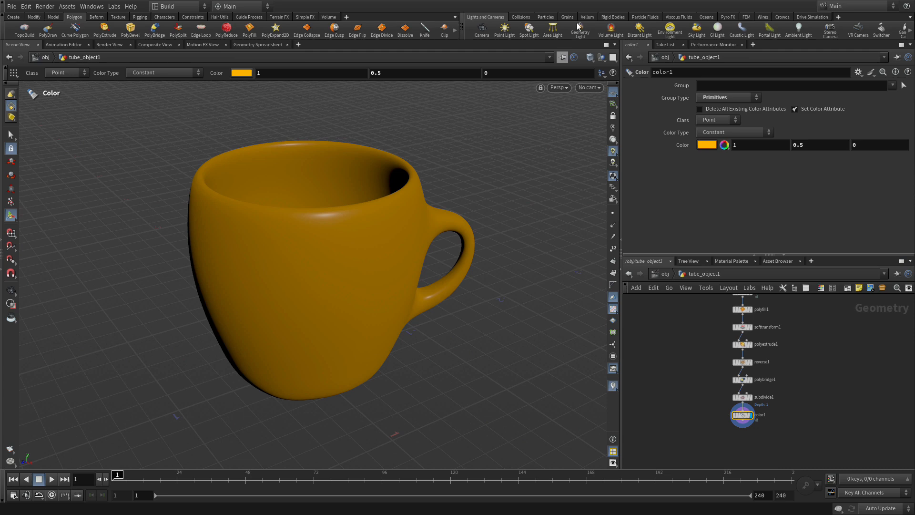
Set the viewport shading to Smooth Wire Shaded and check the mug's wireframe.
click(591, 57)
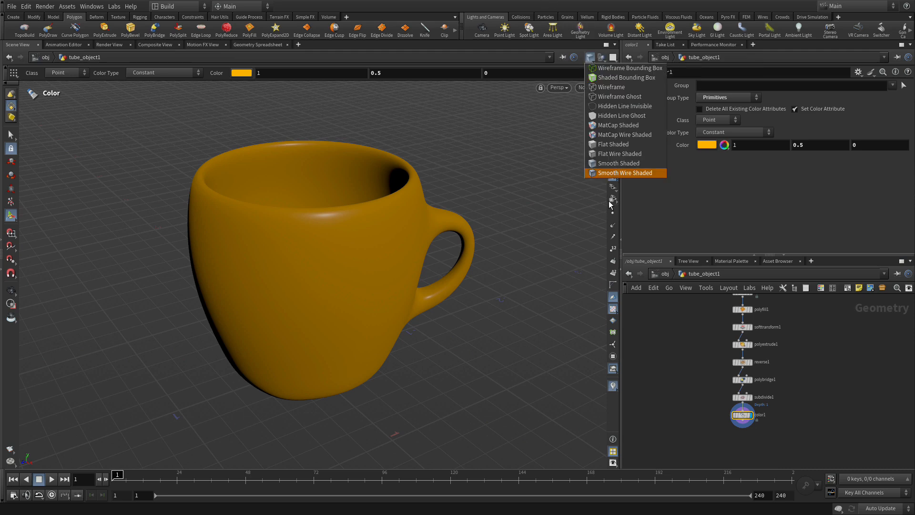
click(597, 174)
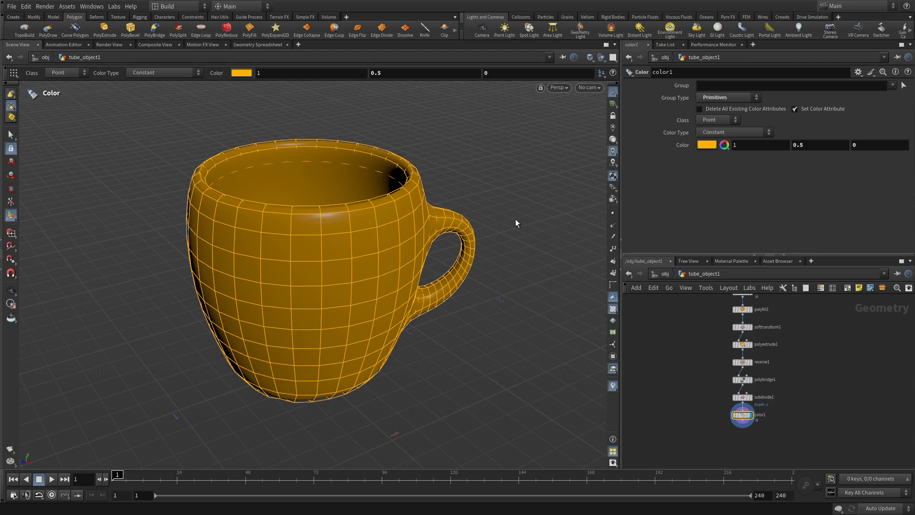
alt+drag(476, 322, 484, 305)
key(Return)
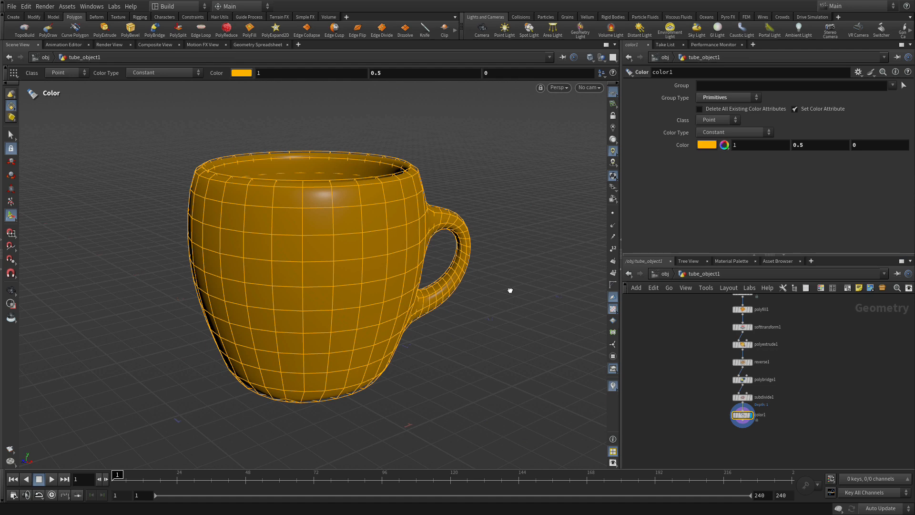
Go up to the object level and rename the mug's geometry object to cup.
click(657, 273)
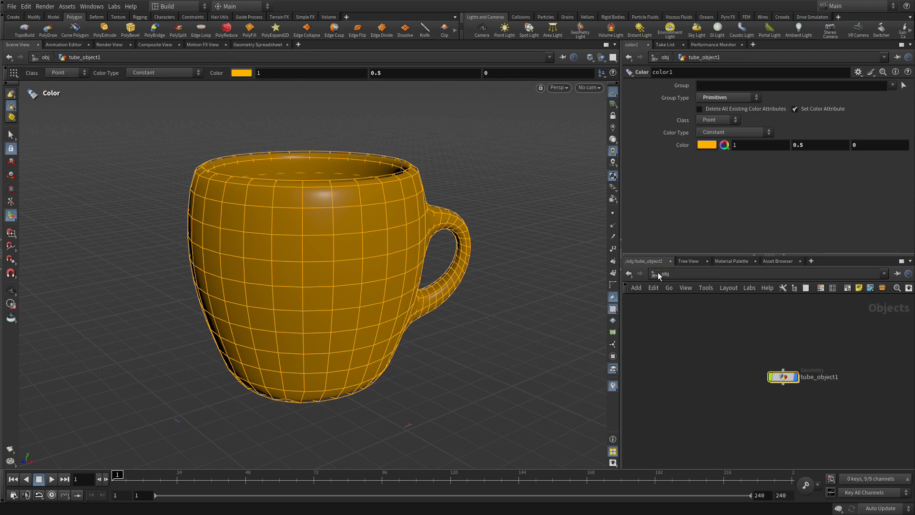
double_click(824, 377)
text(cup)
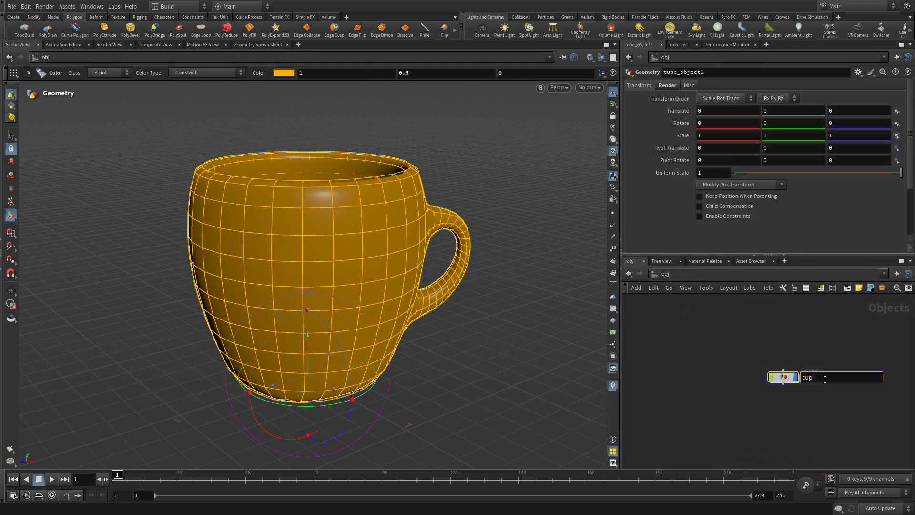
key(Return)
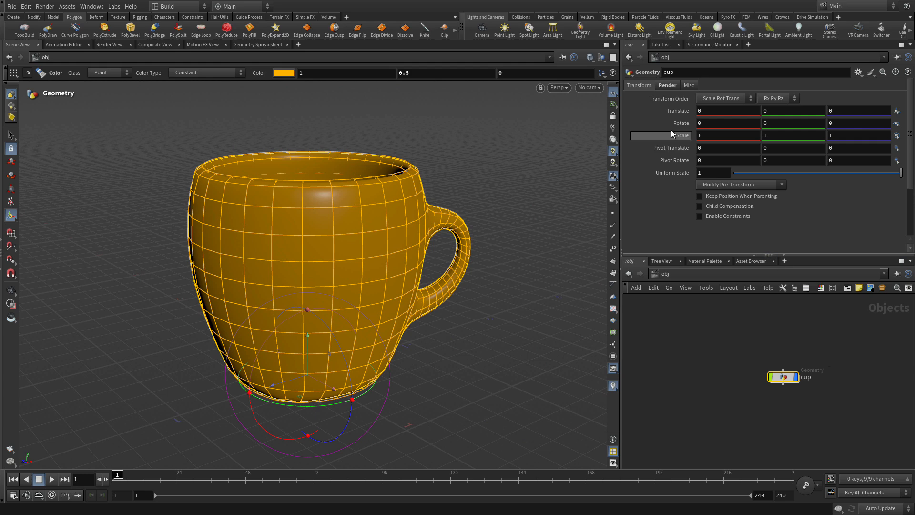
Switch the cup's Display As to Full Geometry and back to Subdivision Surface / Curves, and enable Render Polygons As Subdivision (Mantra).
click(666, 86)
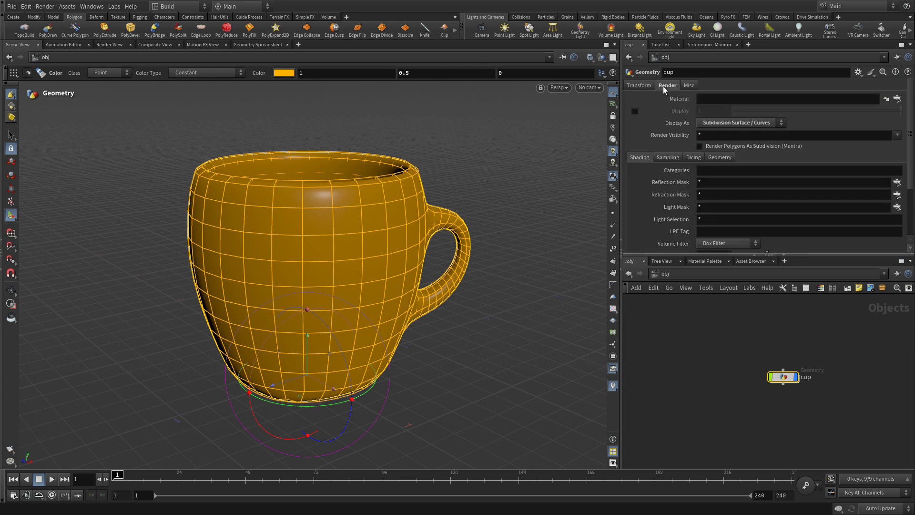
click(717, 123)
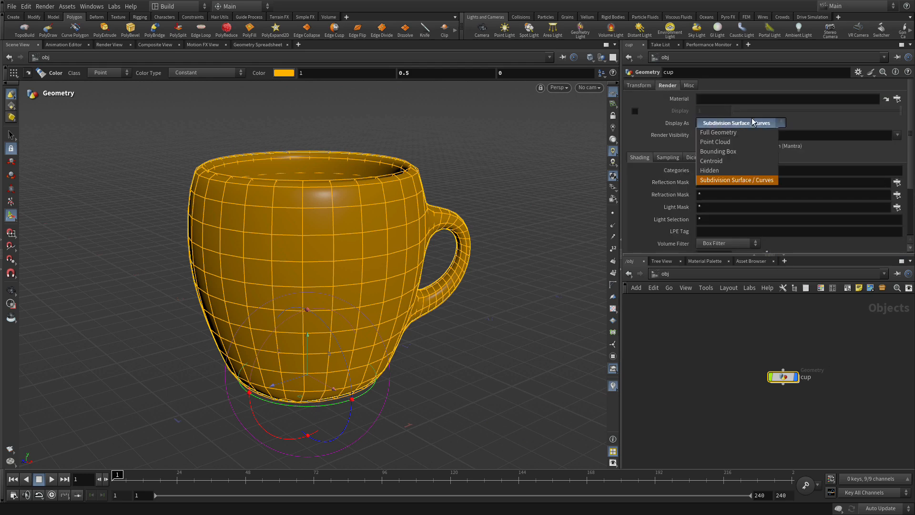
click(723, 132)
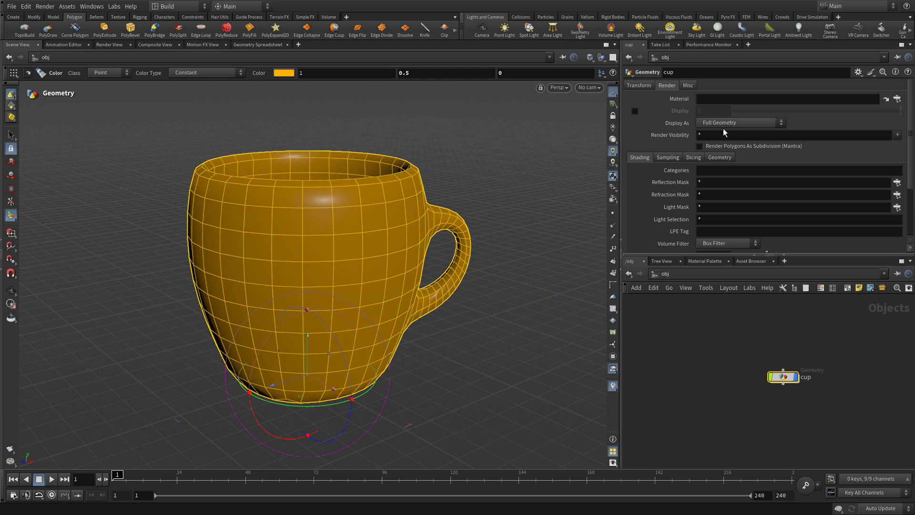
click(722, 123)
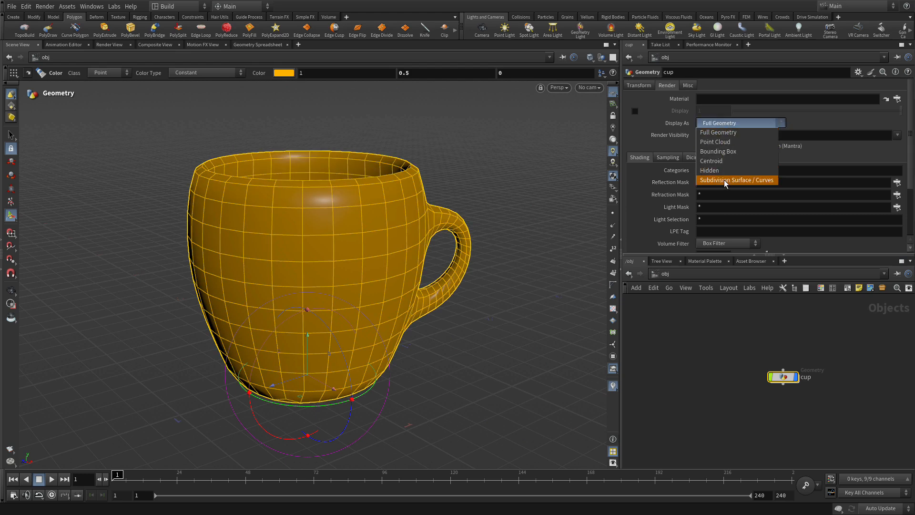
click(726, 180)
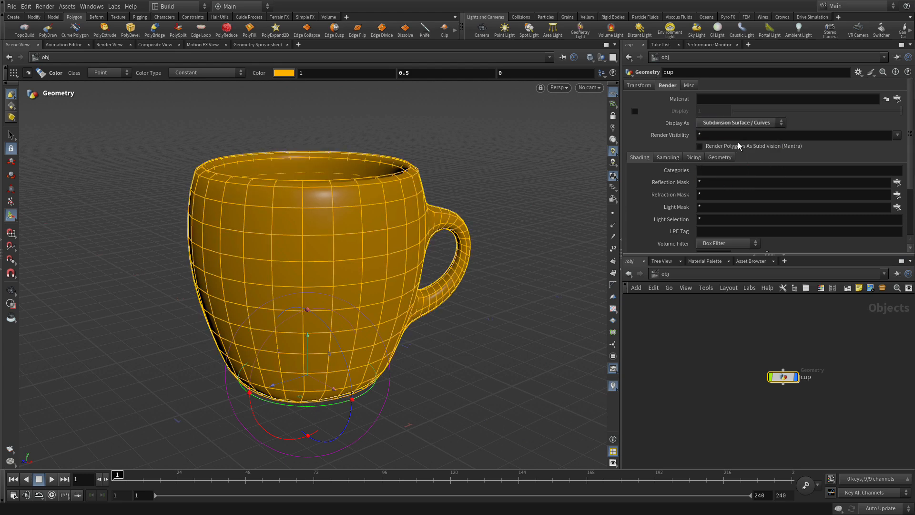
click(699, 146)
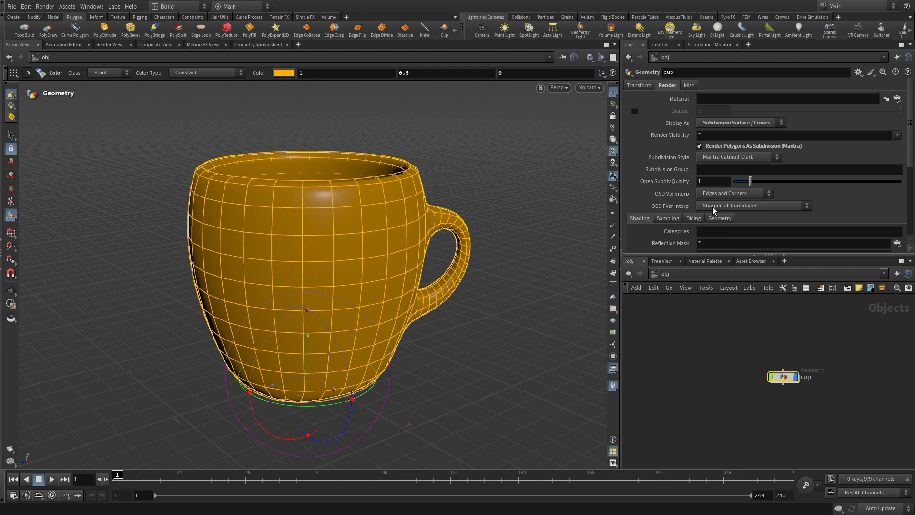